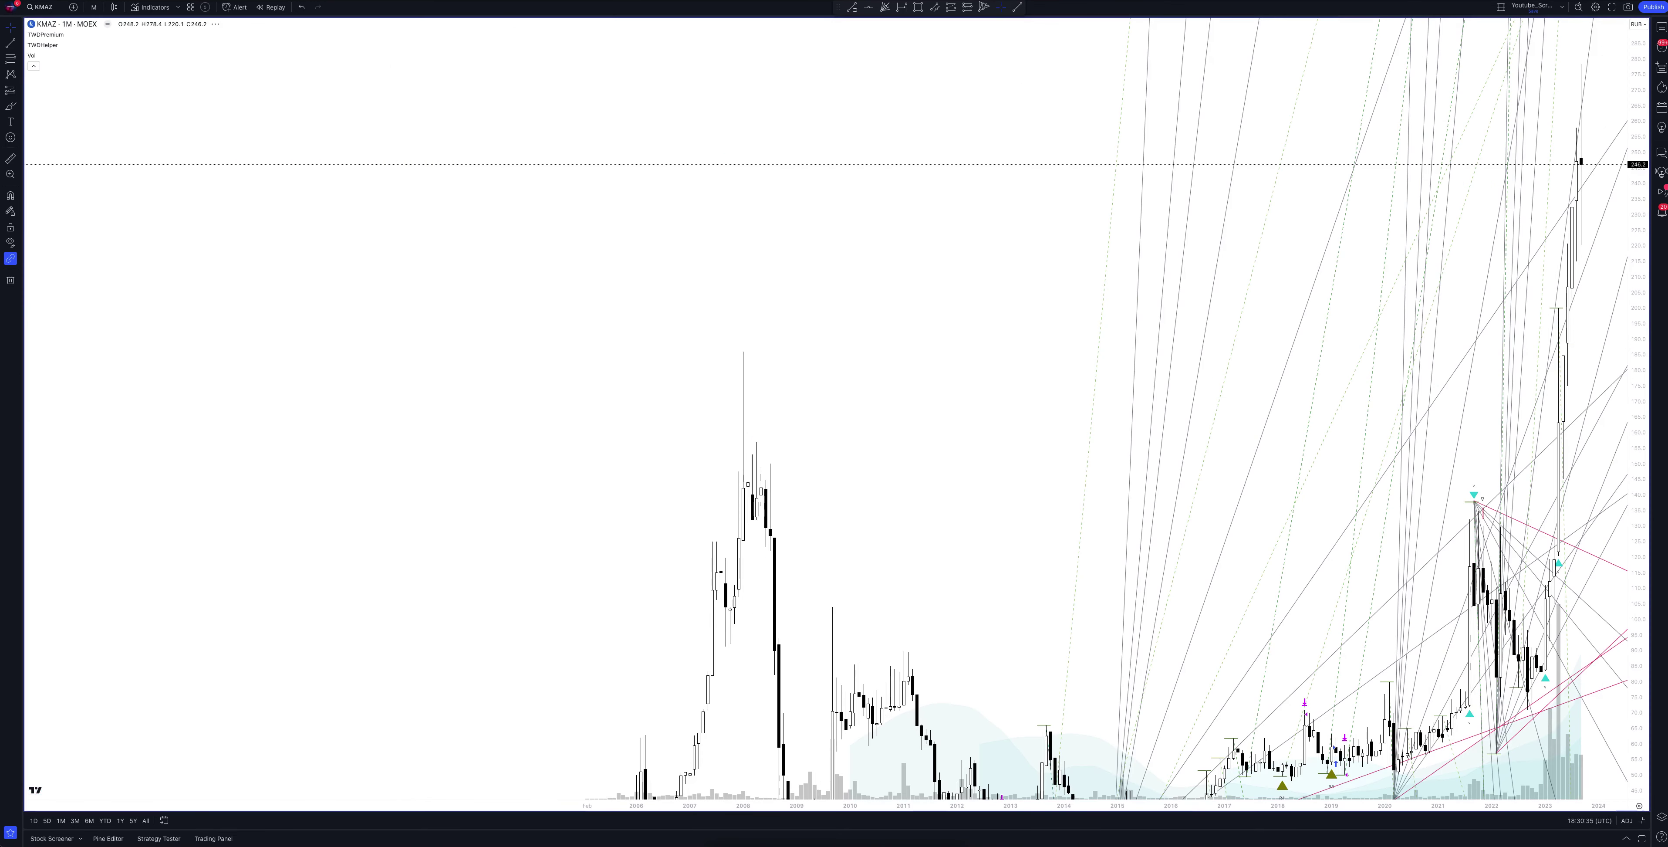
- Maximize the top-right 1M KMAZ chart with Alt+Enter so it fills the layout
key(alt+Return)
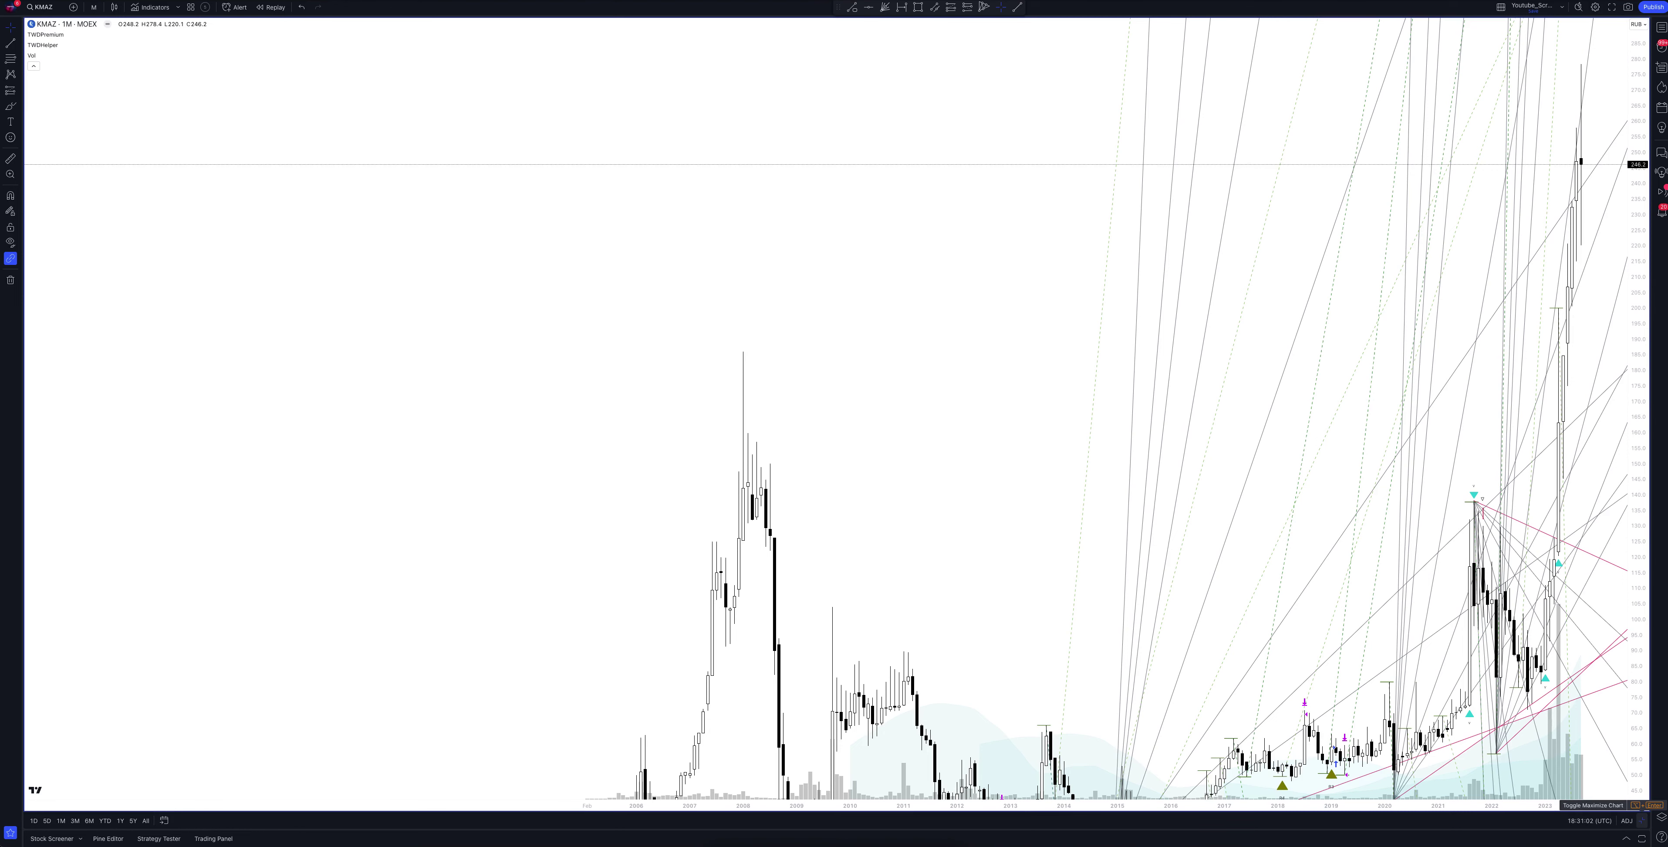
- Restore the grid, view the other monthly KMAZ chart full-size, then return to the grid
click(1639, 805)
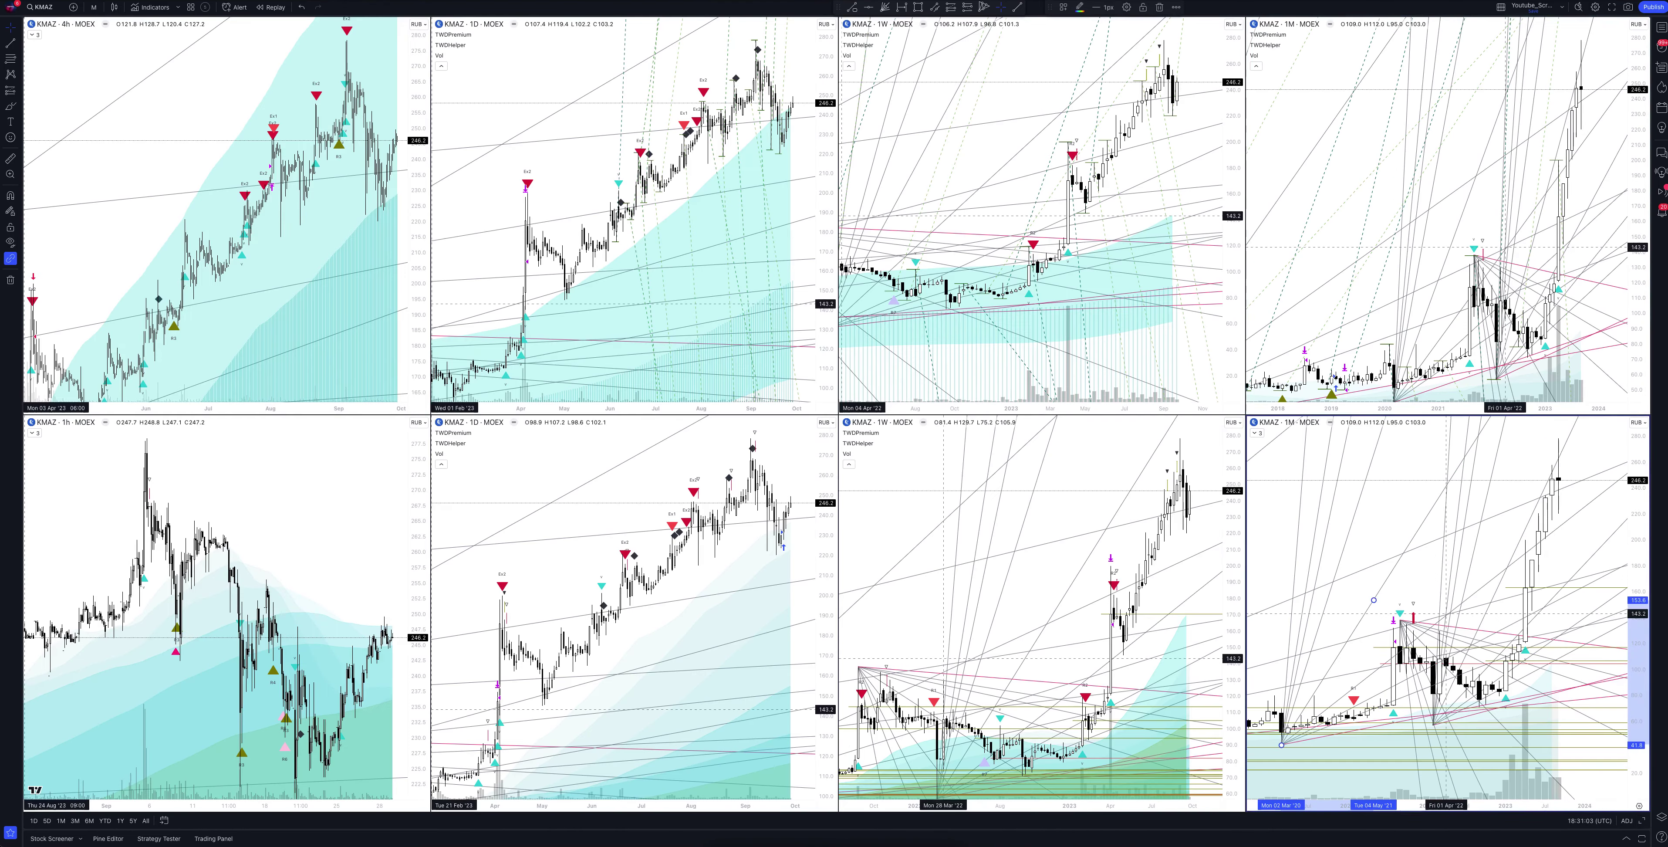
click(1638, 805)
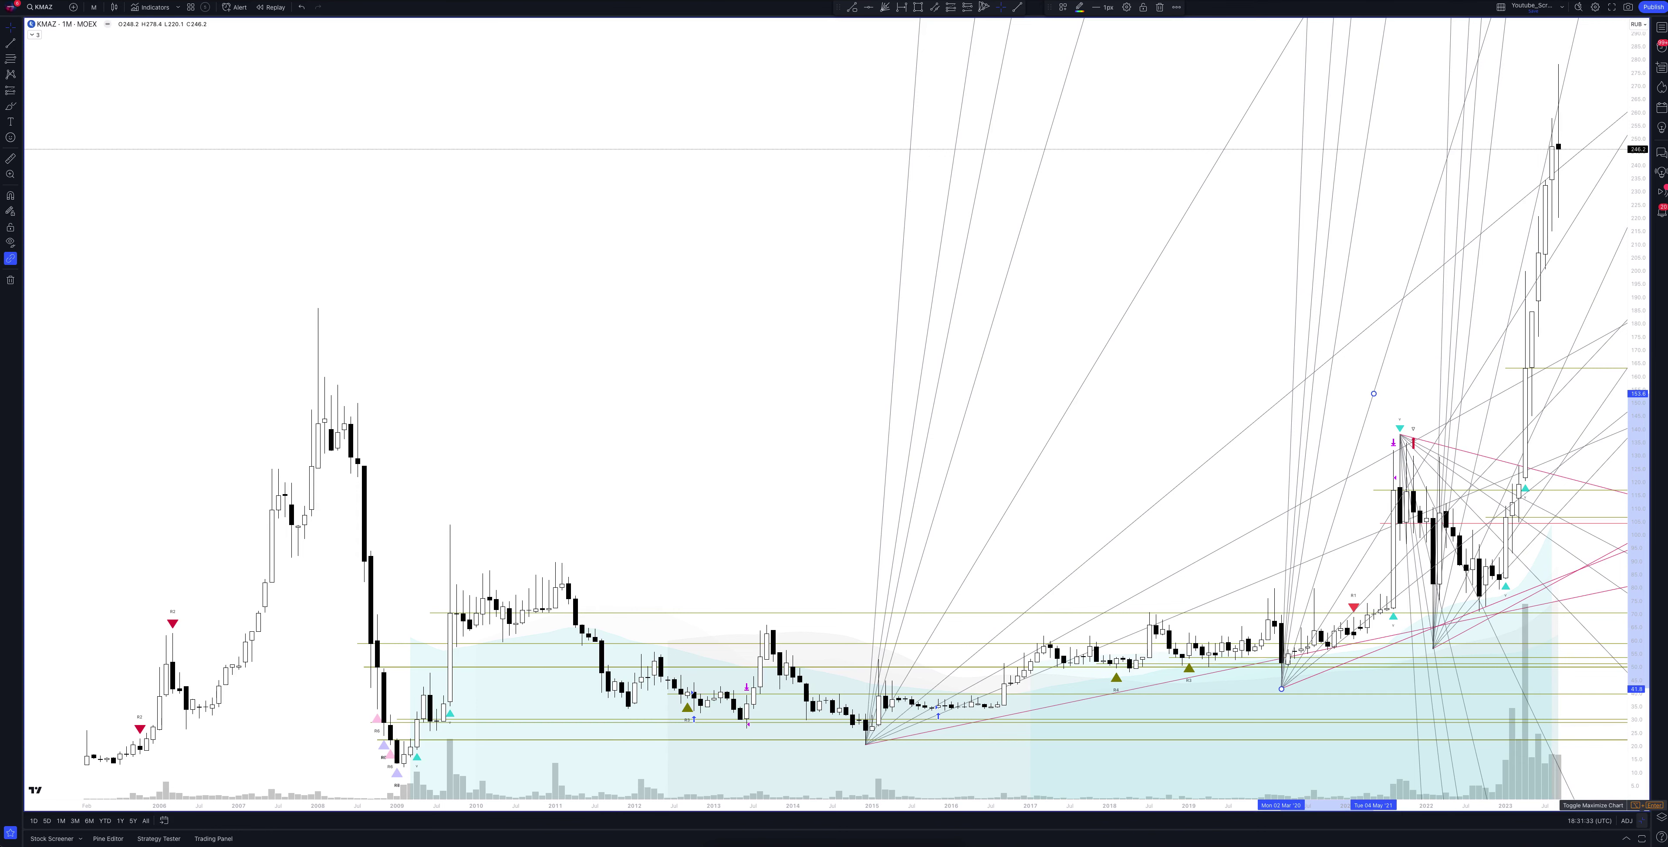
click(1643, 805)
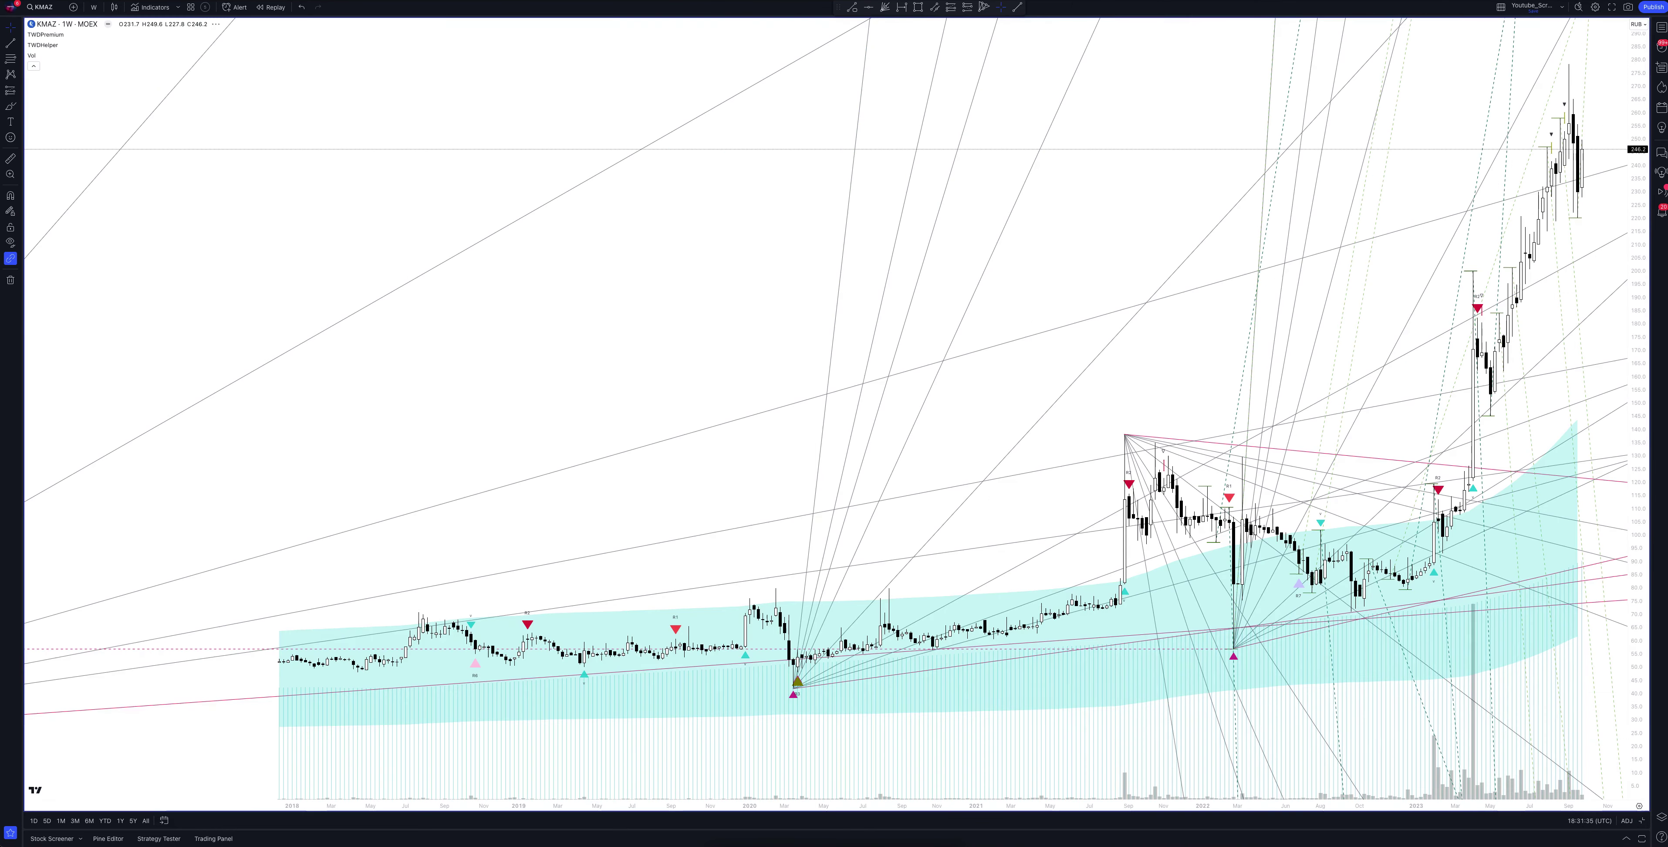
click(1643, 804)
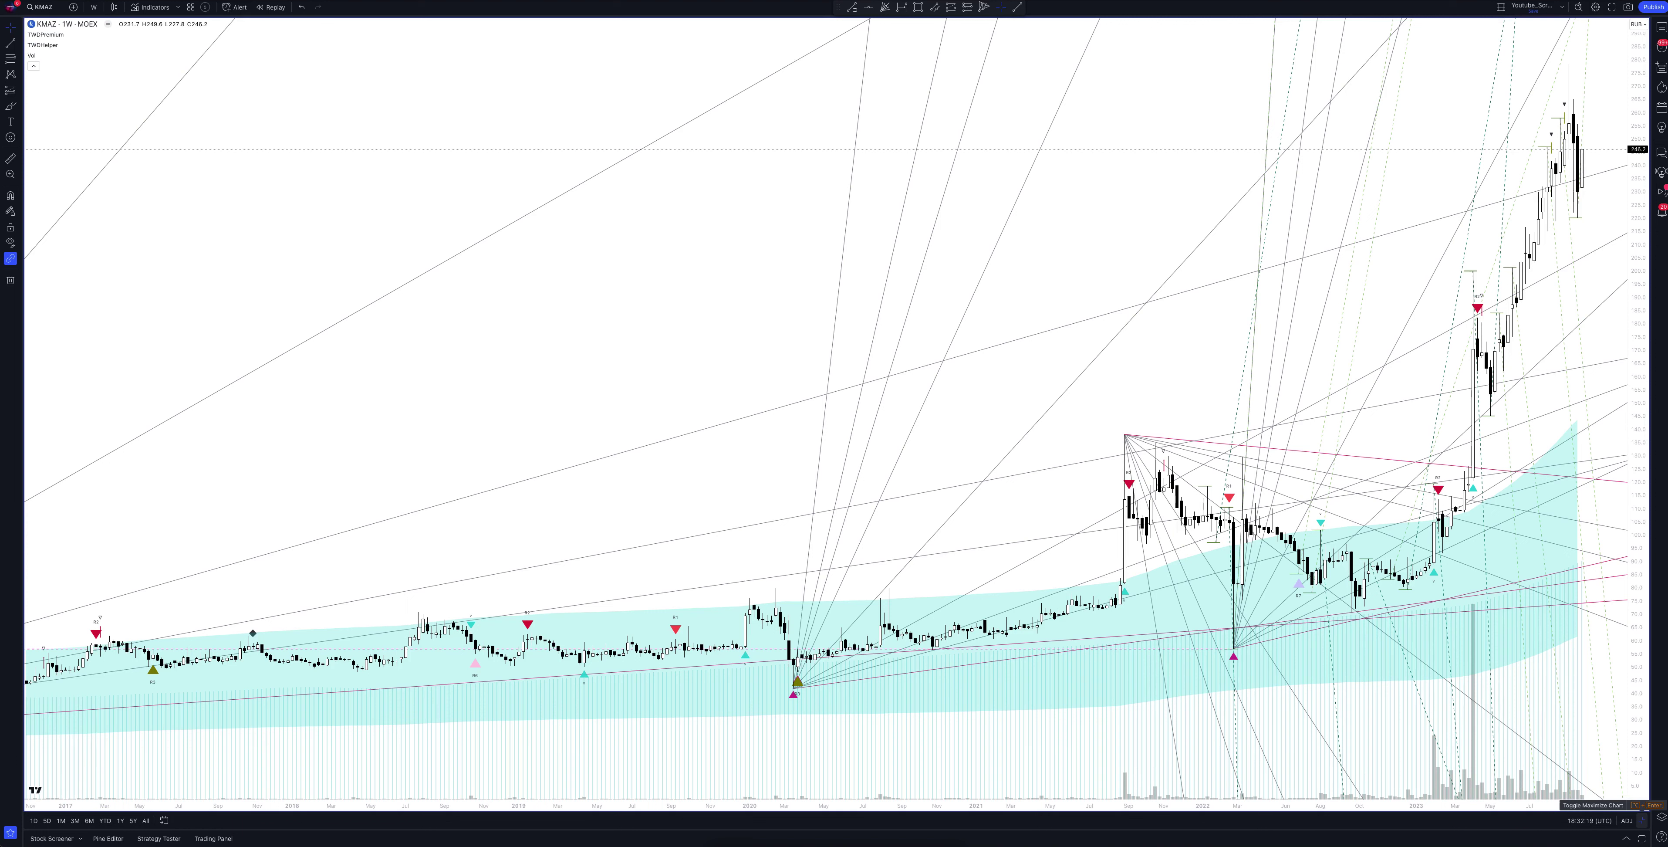
click(1643, 820)
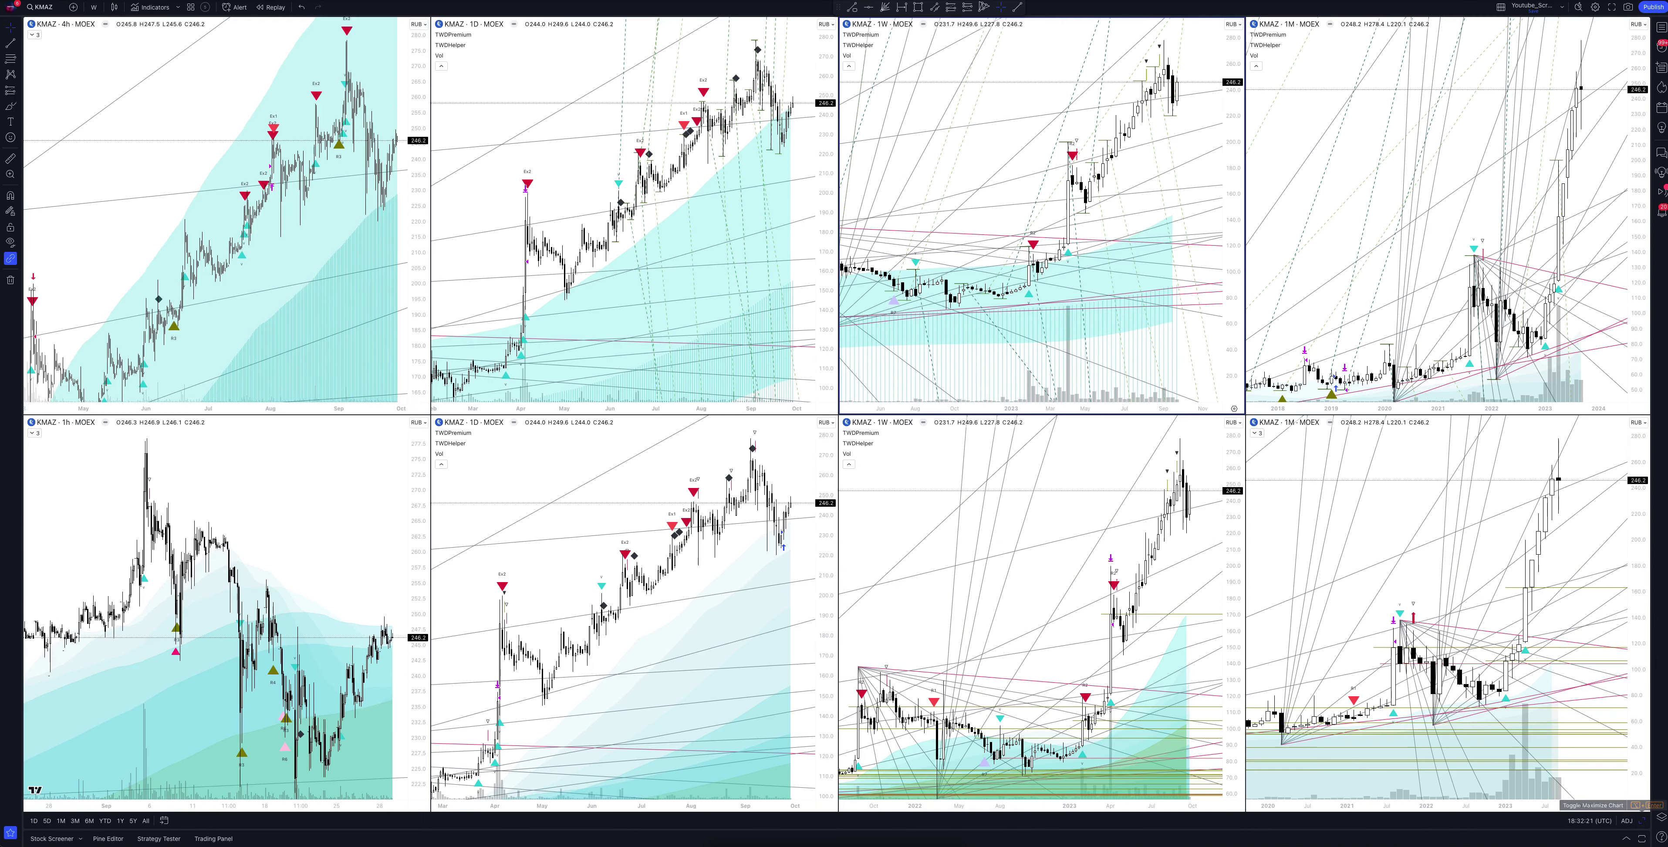
click(1643, 819)
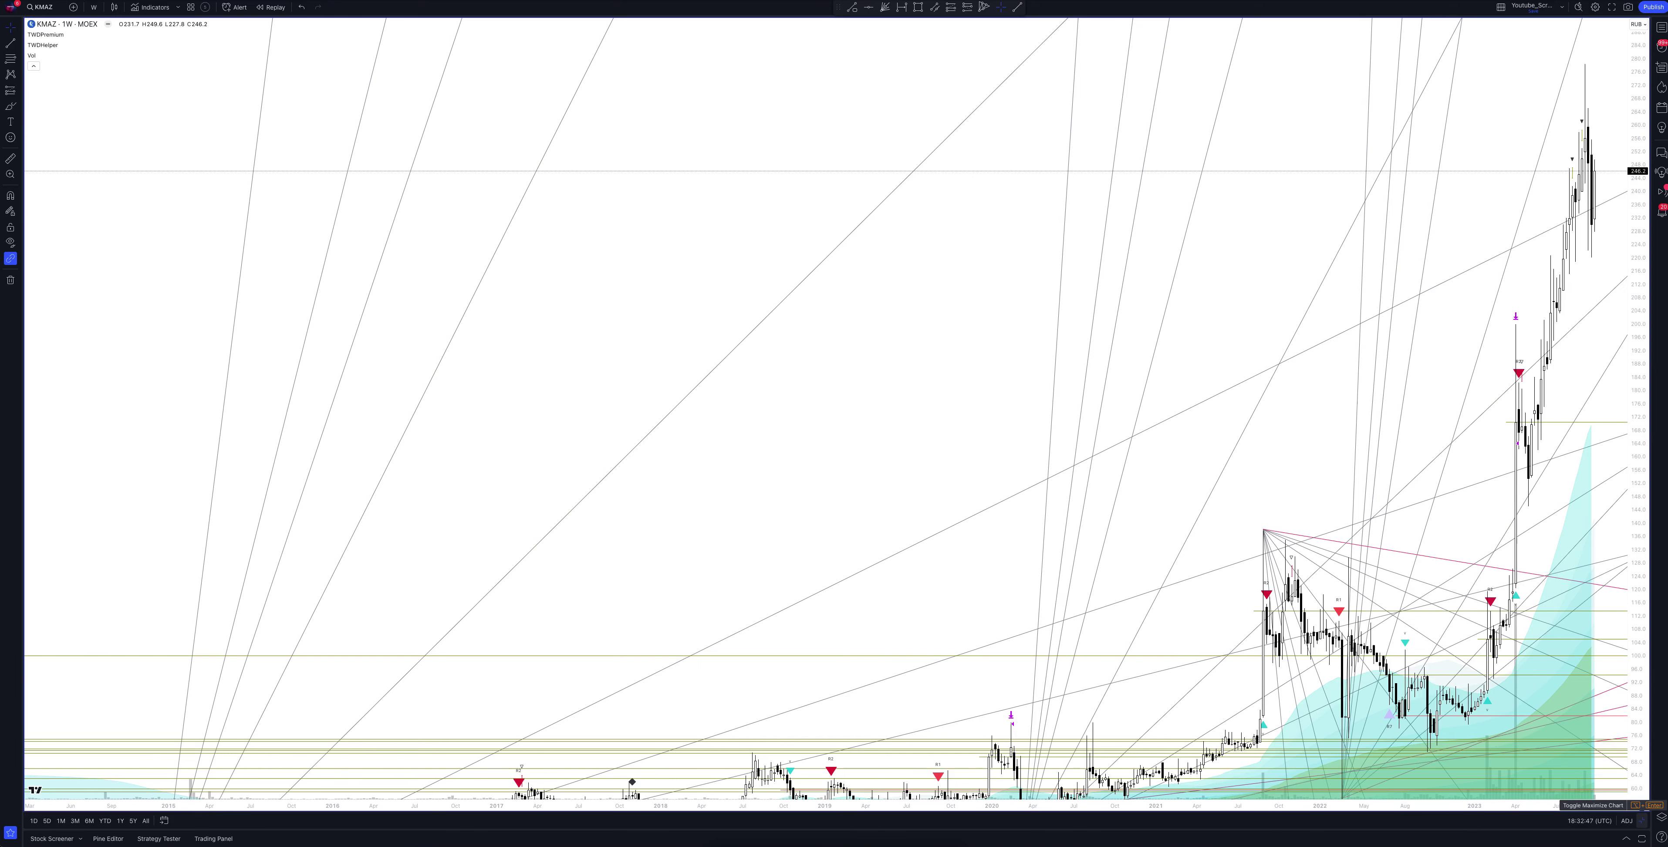
click(1643, 804)
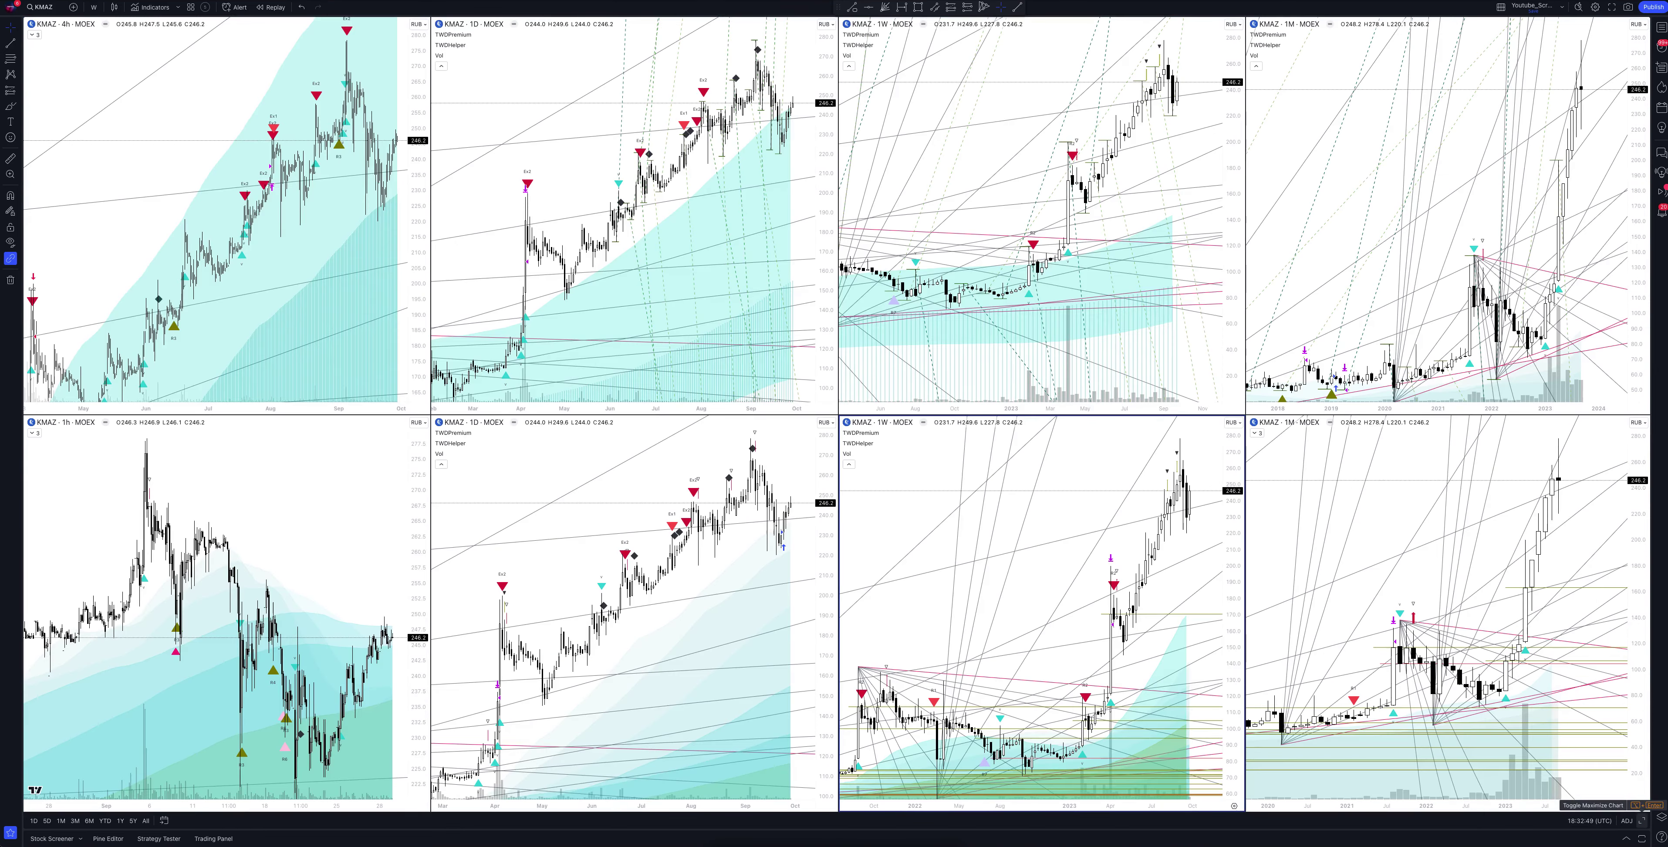
- View the first daily KMAZ chart full-size, return to the grid, then maximize the lower daily chart
key(alt+Return)
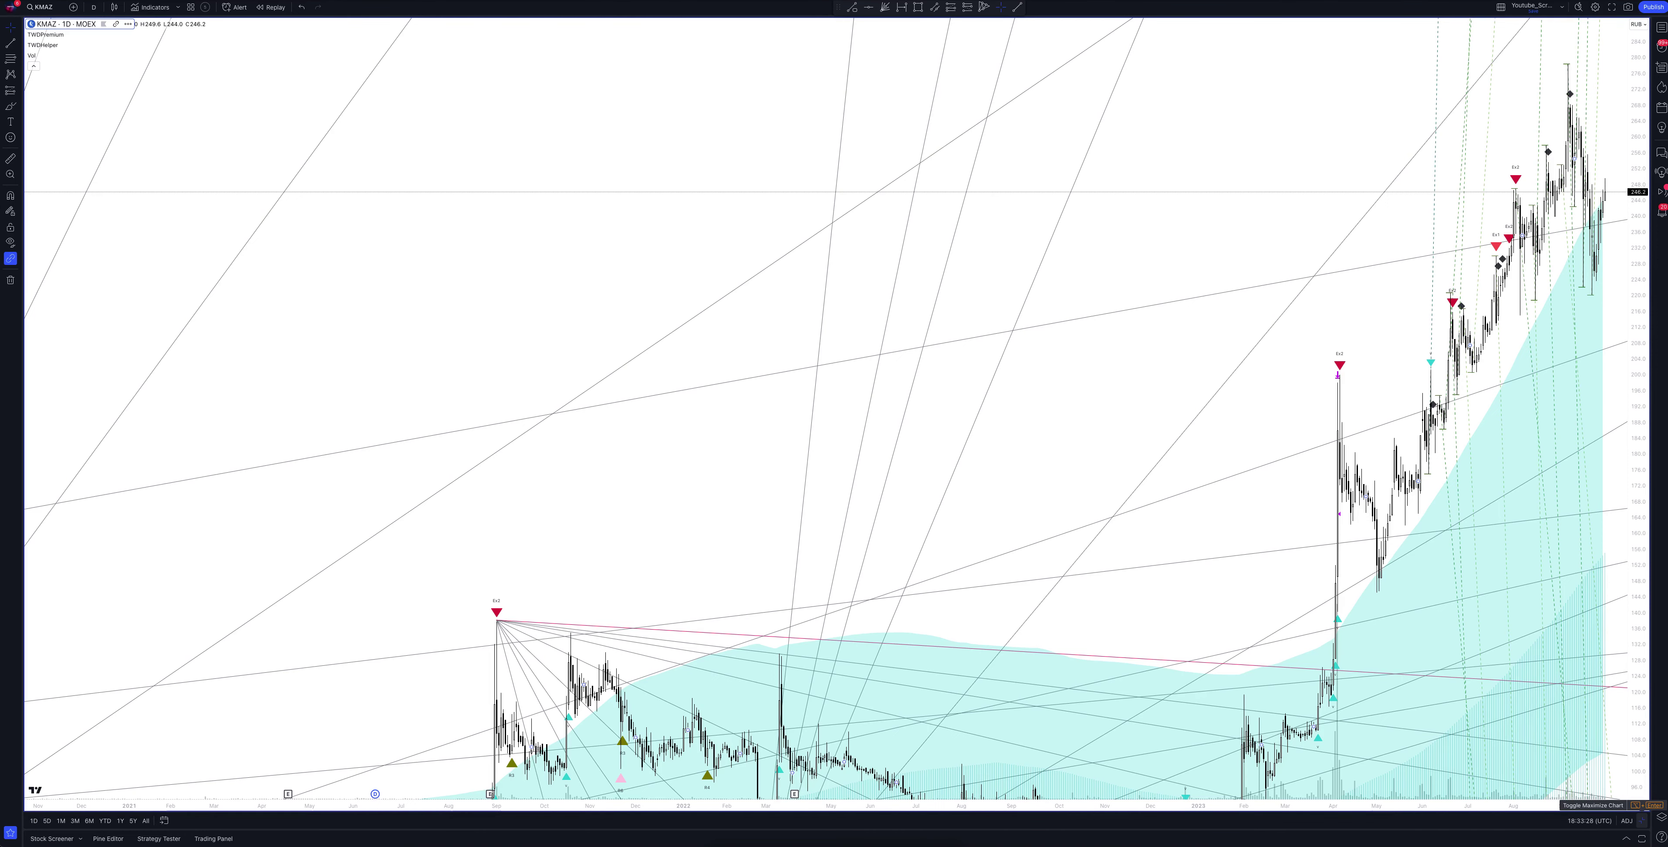
click(1643, 804)
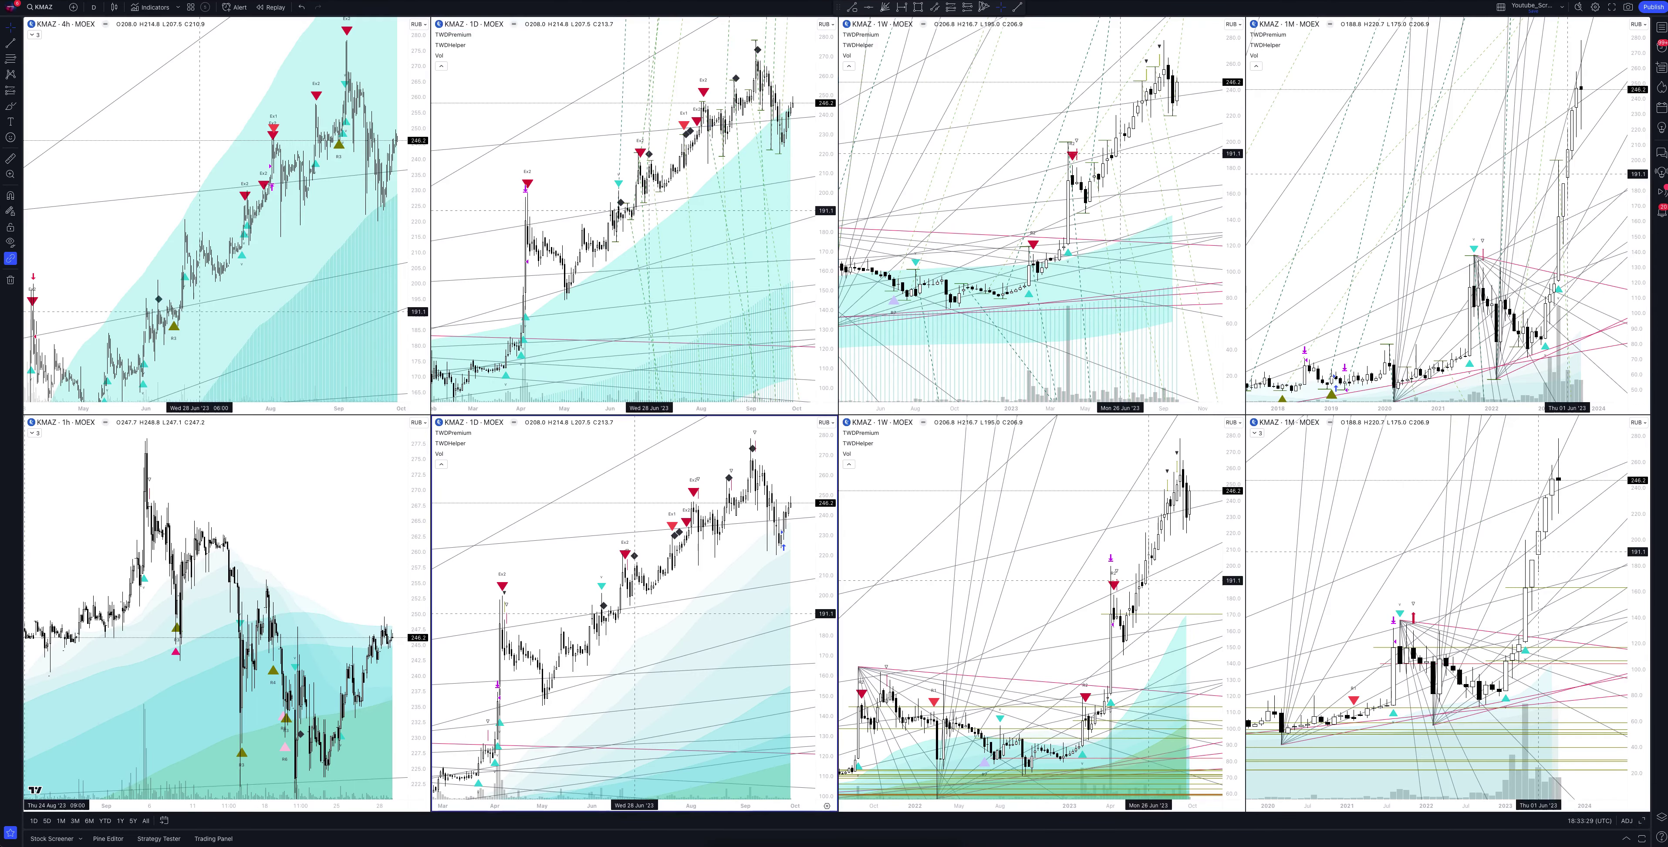
click(1640, 806)
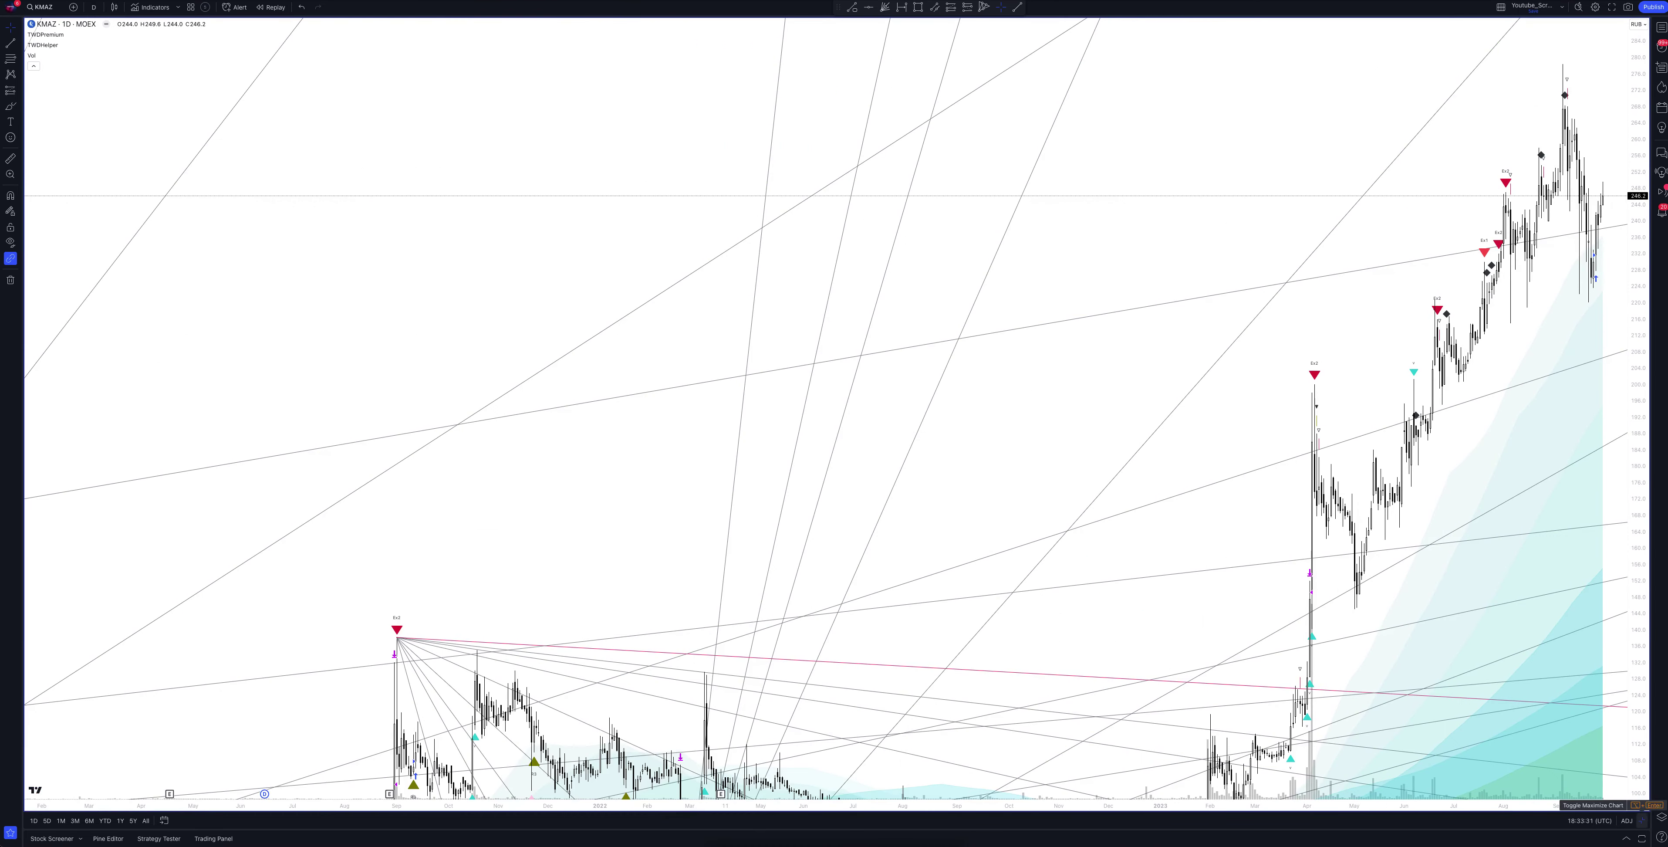
- Open the Strategy Tester with TWDPremium results, then bring the 1h KMAZ chart to full size
click(51, 838)
click(159, 768)
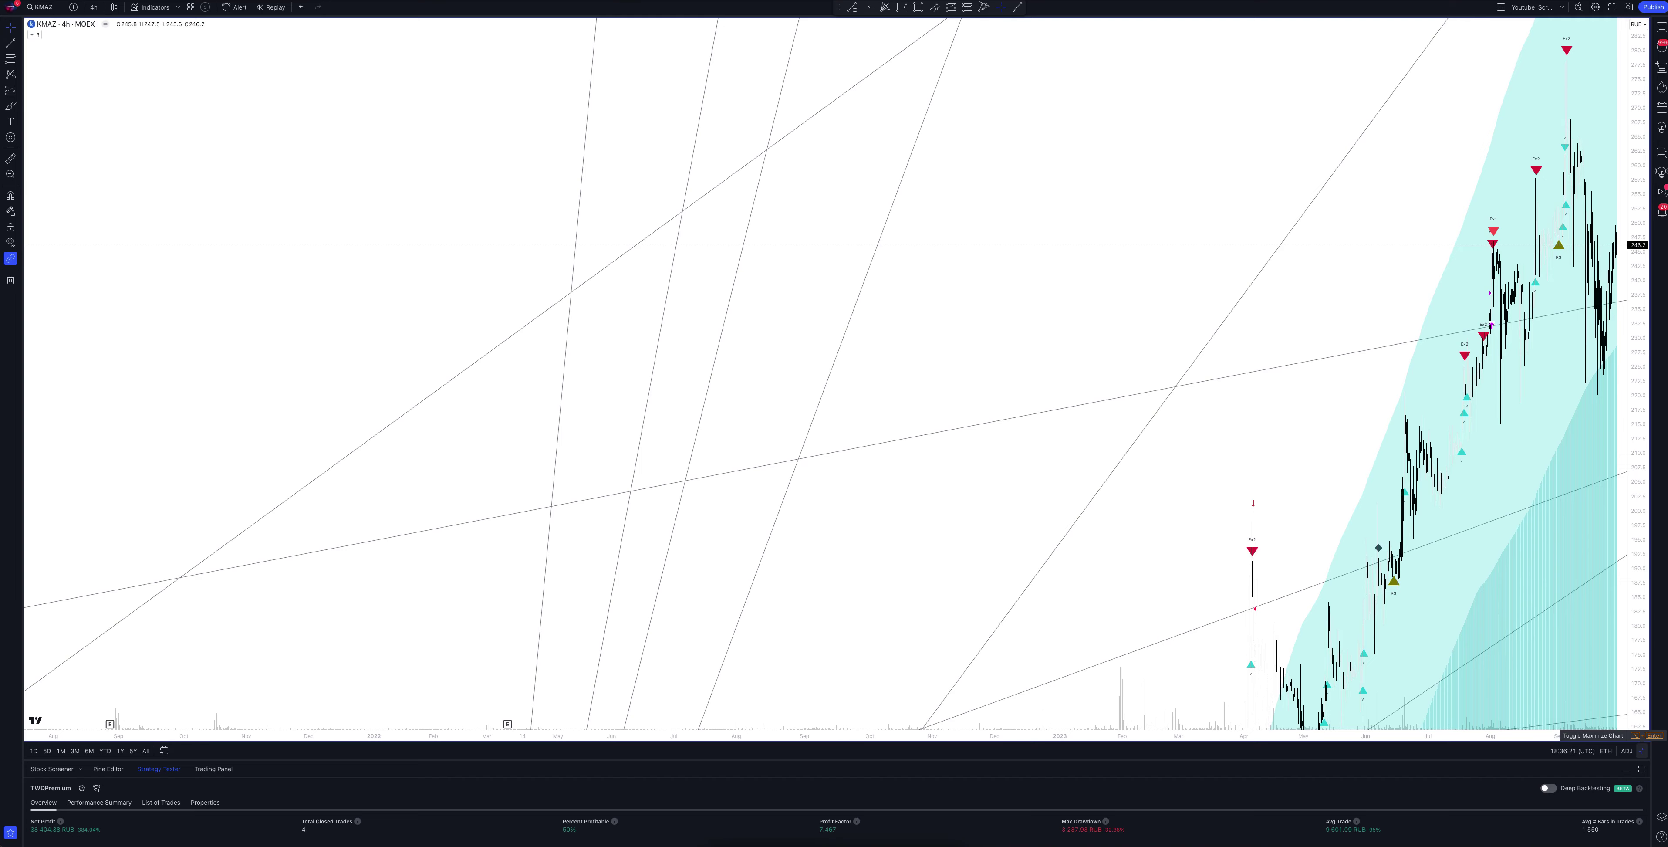
click(1643, 750)
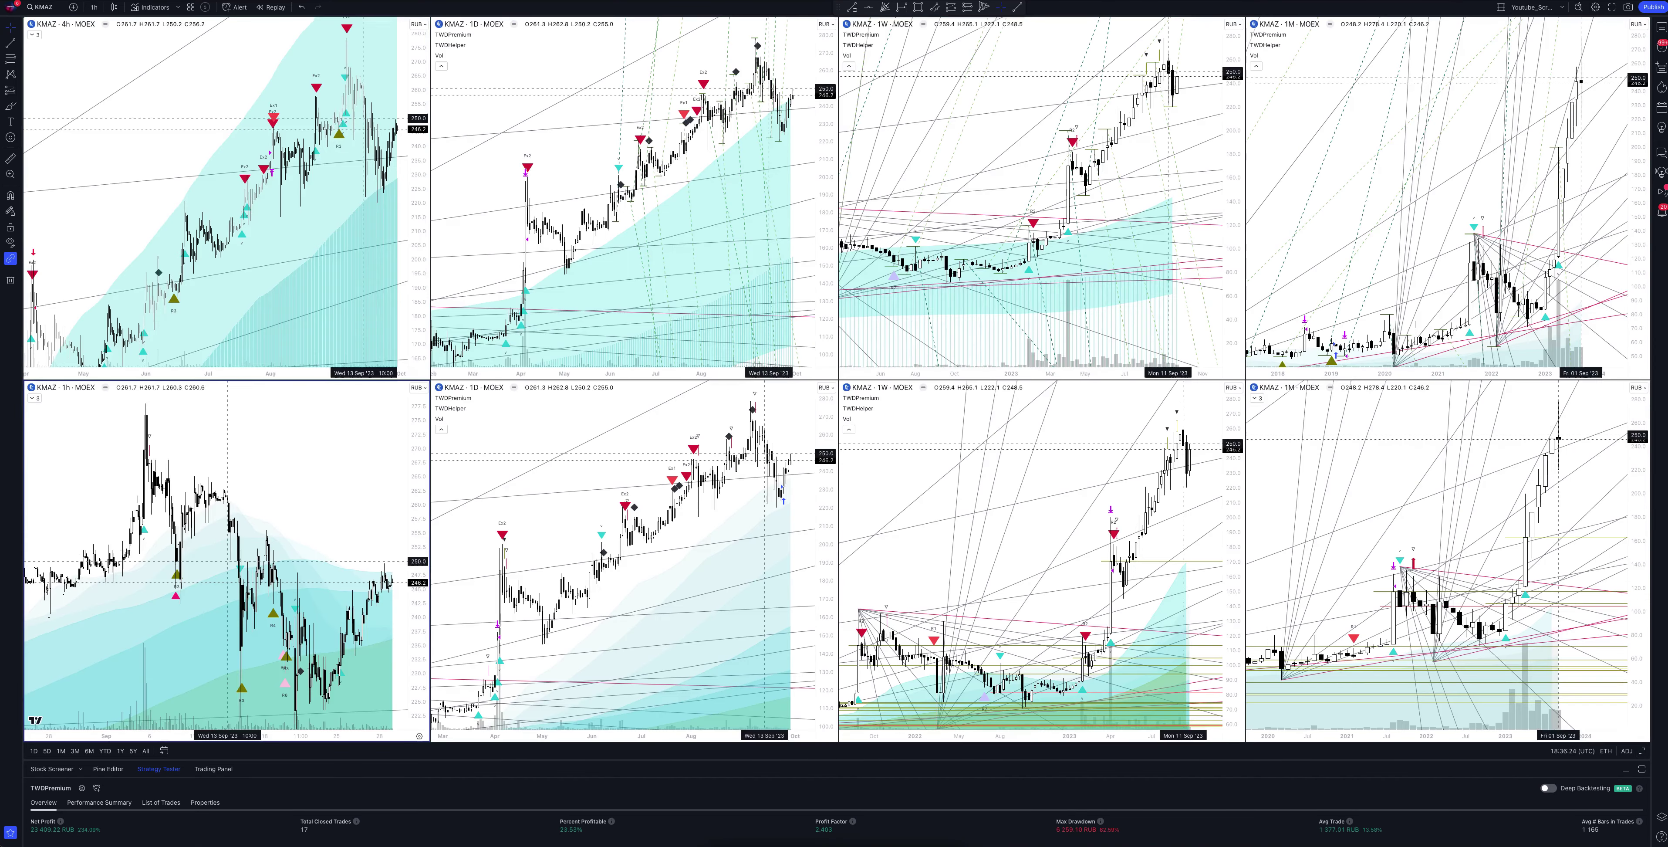
click(1642, 750)
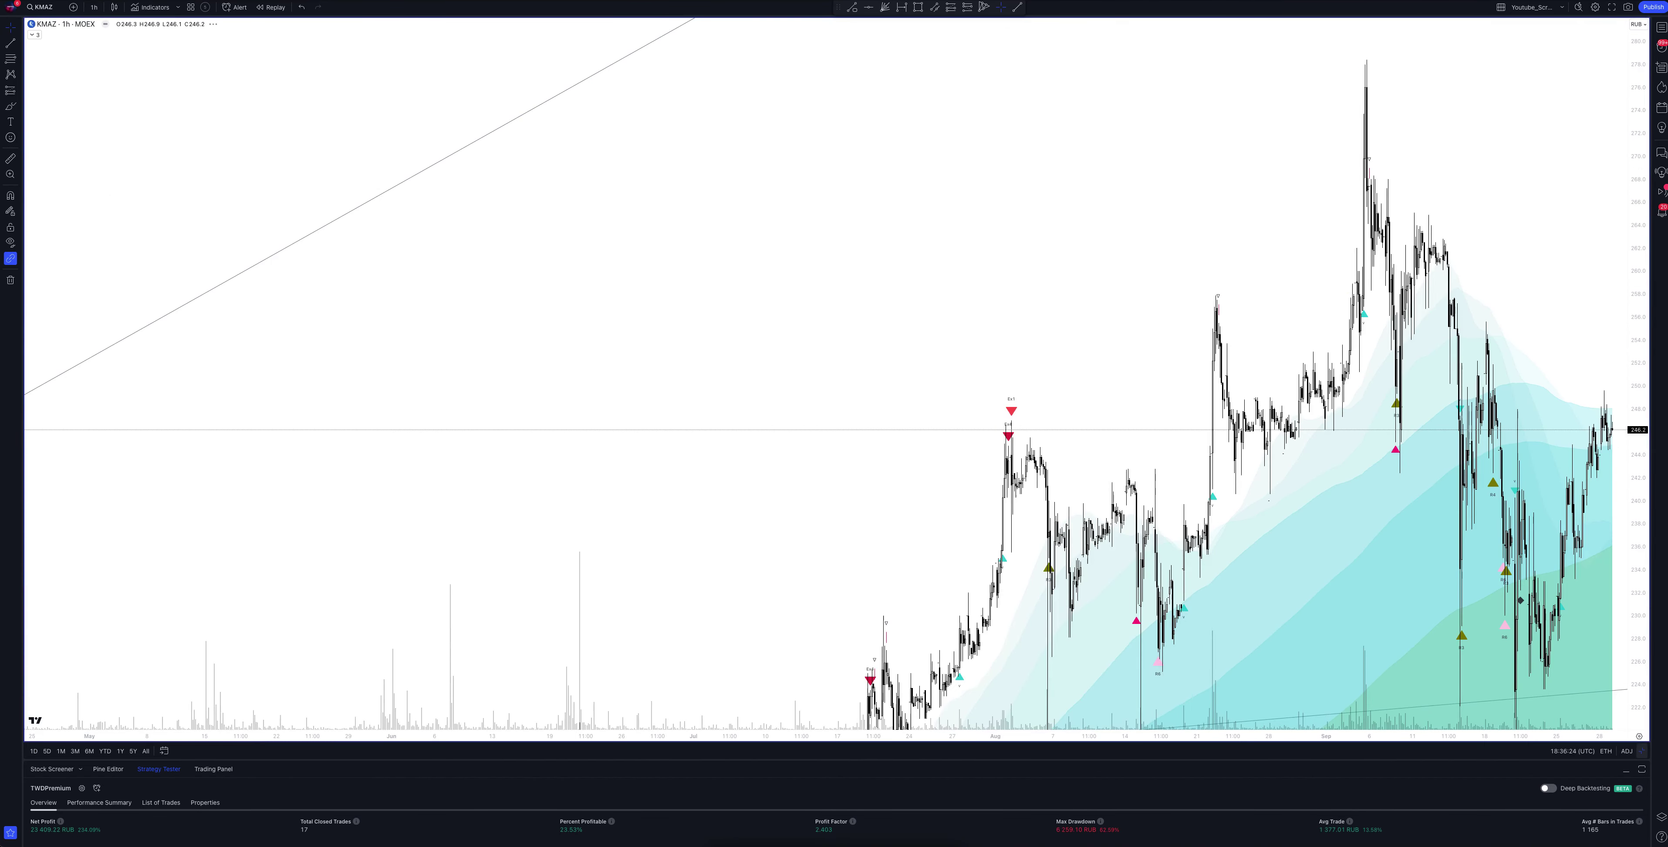
- Keep 1-hour bars briefly, then switch the KMAZ chart to 2-hour bars (22 closed trades)
click(94, 7)
click(99, 224)
click(94, 7)
click(102, 238)
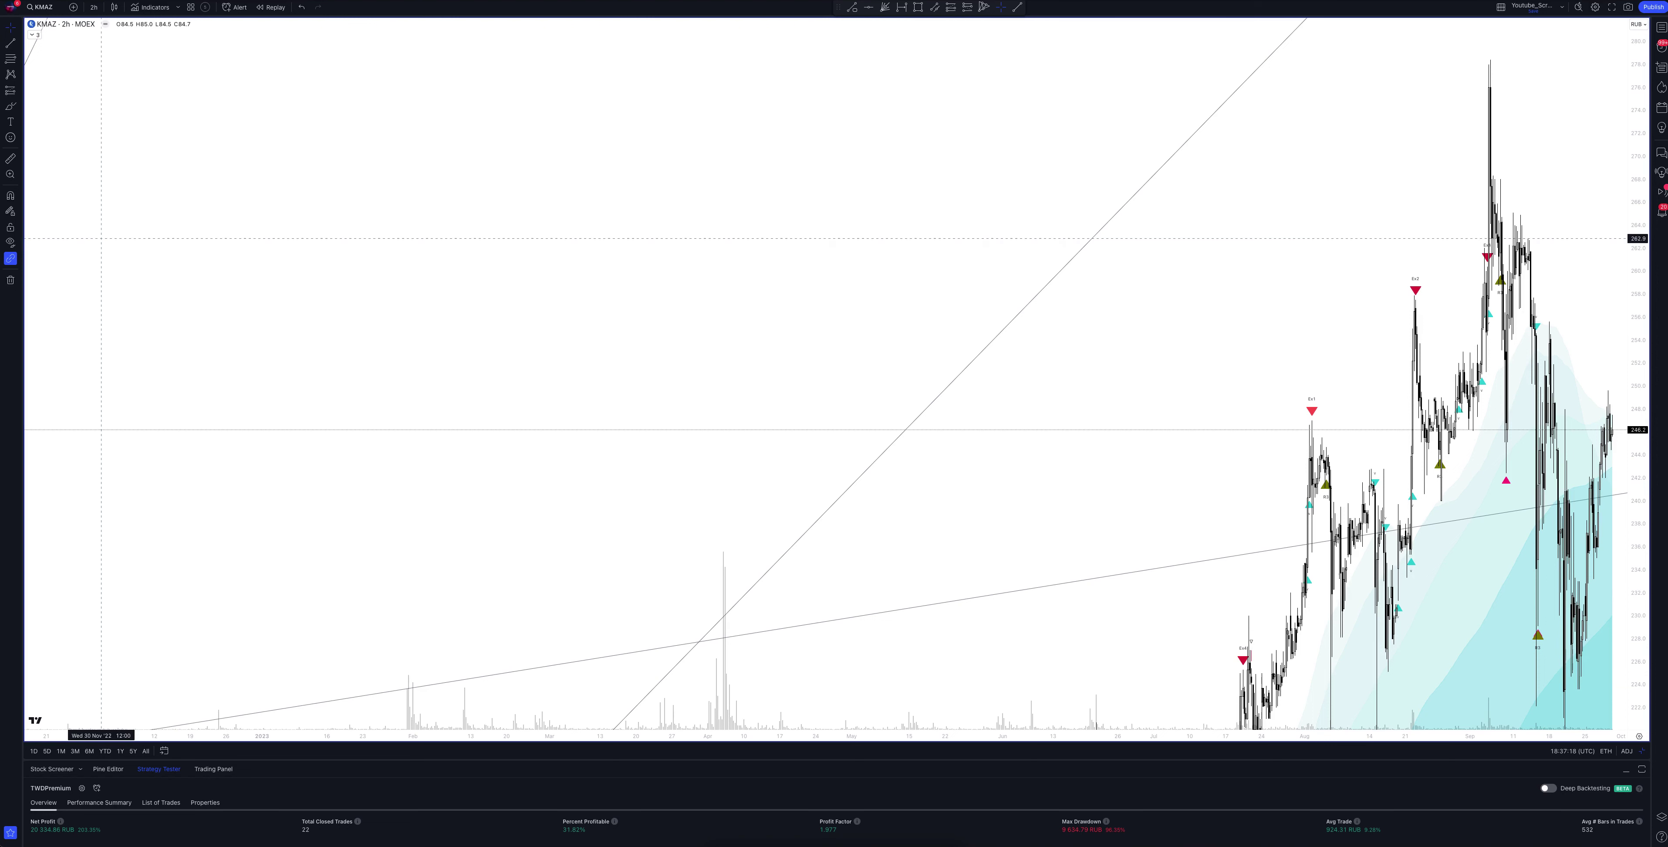
- Switch the KMAZ chart to 3-hour bars, then to 4-hour bars (16 closed trades)
click(93, 7)
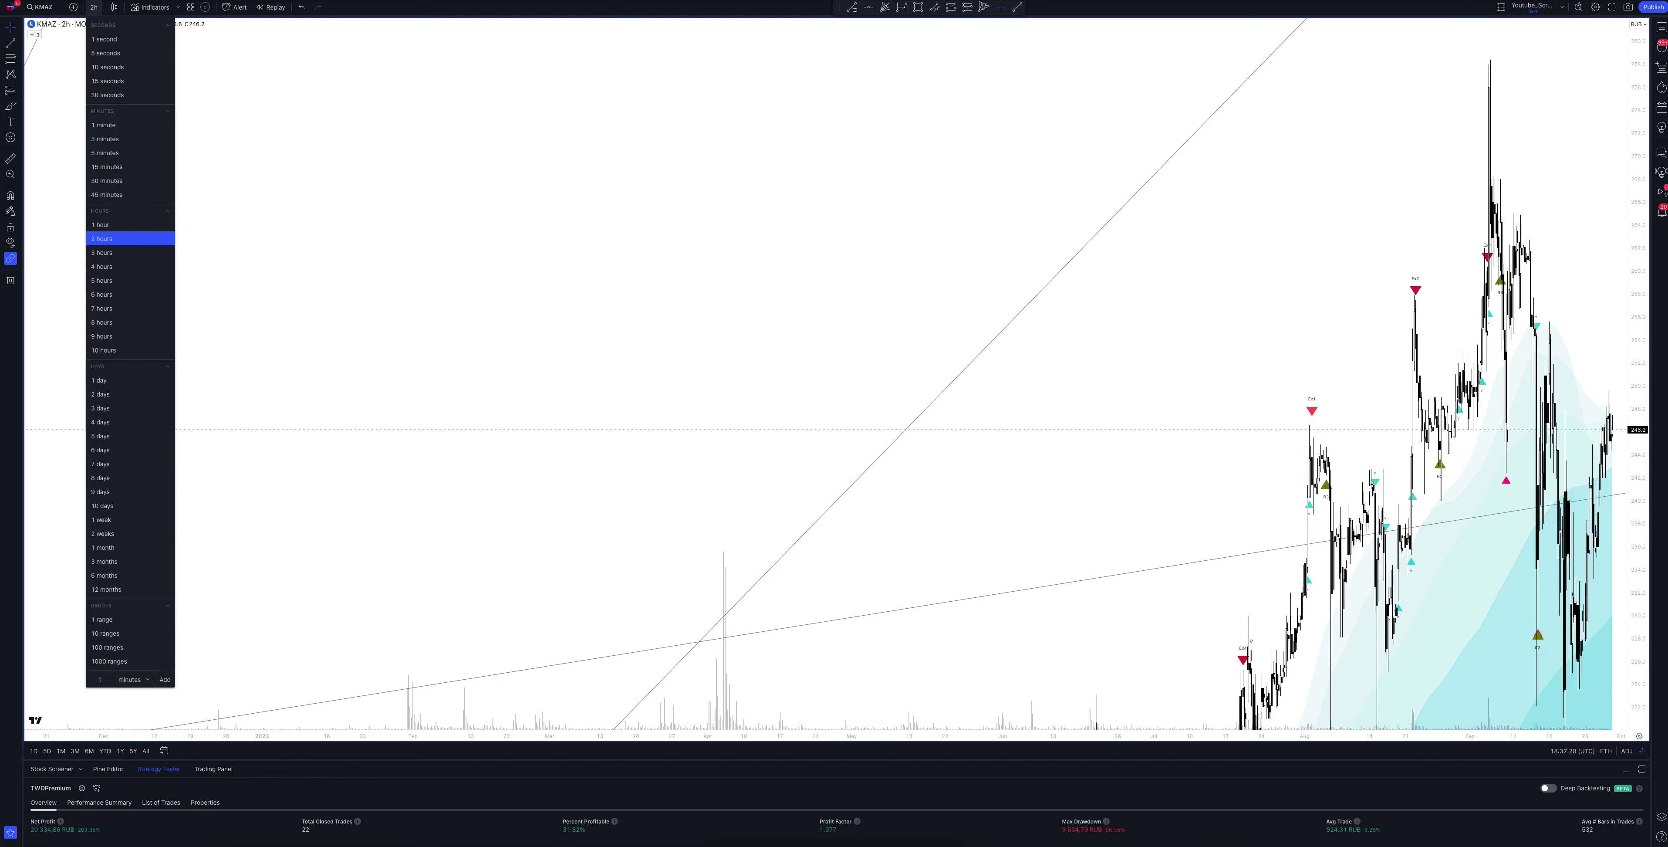
click(101, 253)
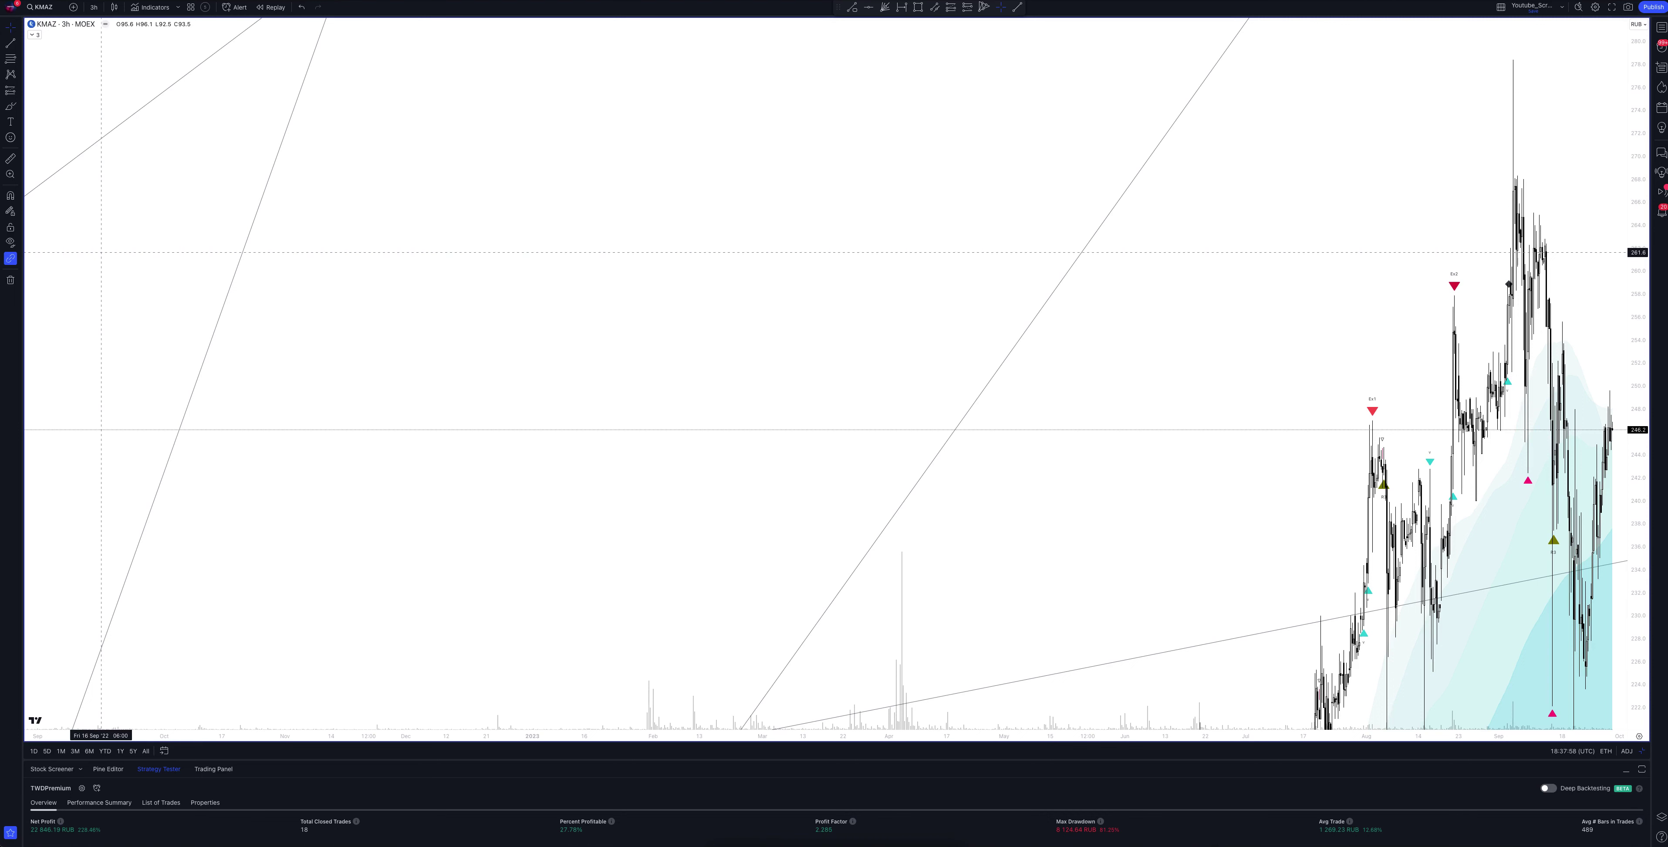
click(93, 7)
click(101, 266)
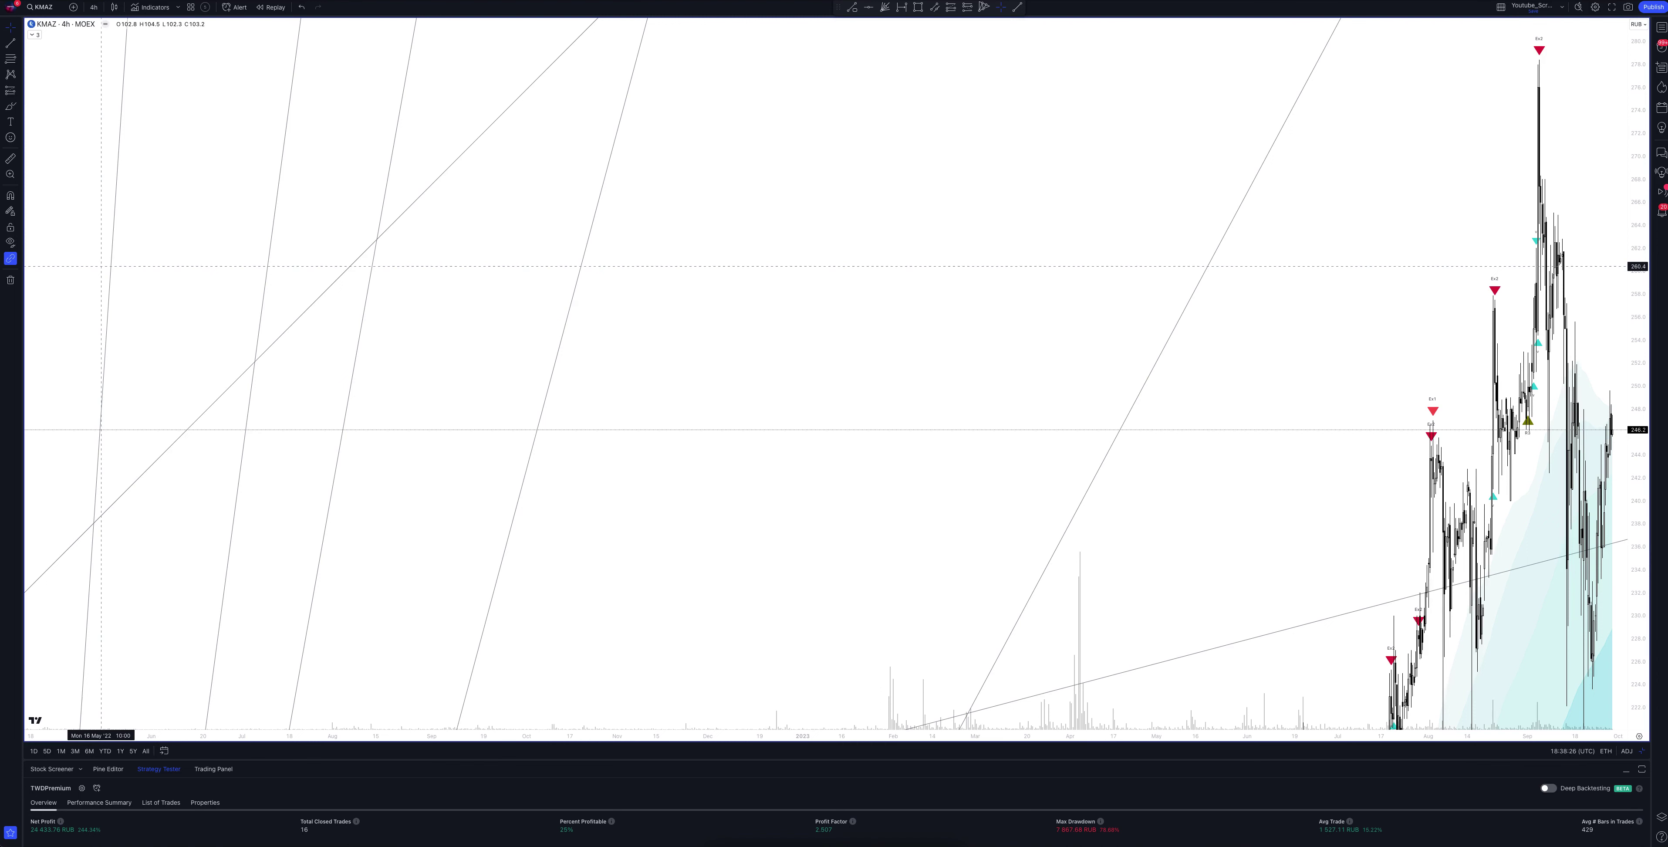
- Switch the KMAZ chart to 5-hour bars, then to 6-hour bars for a recalculated backtest
click(94, 7)
click(101, 281)
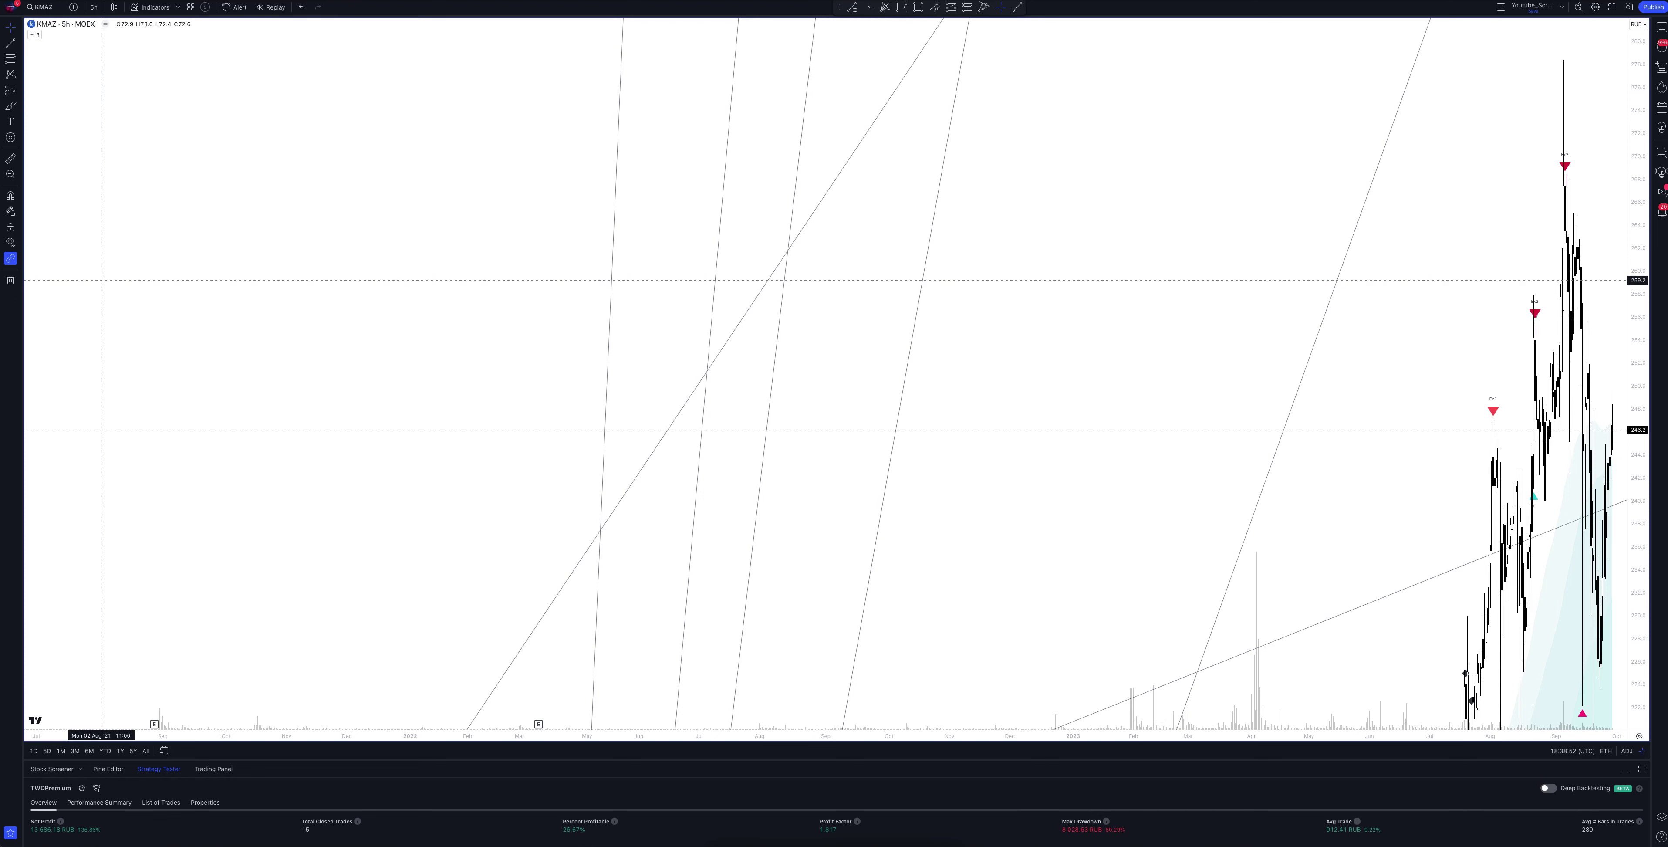
click(93, 7)
click(102, 294)
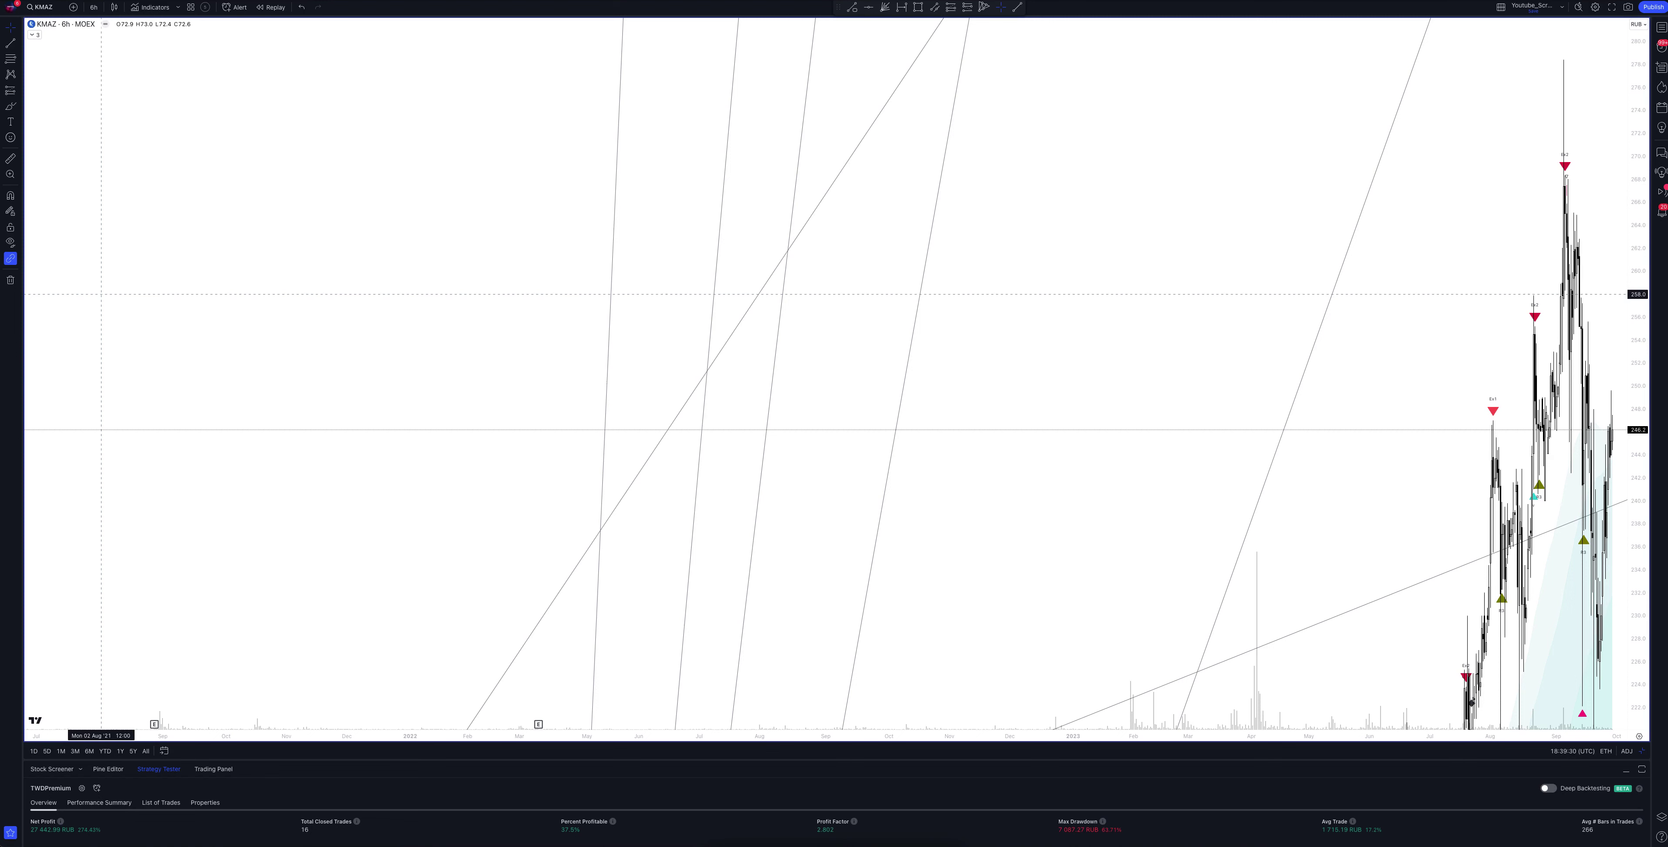
- Run the KMAZ backtest on 7-hour and 8-hour bars (17 trades), then return to 1-hour
click(93, 7)
click(101, 308)
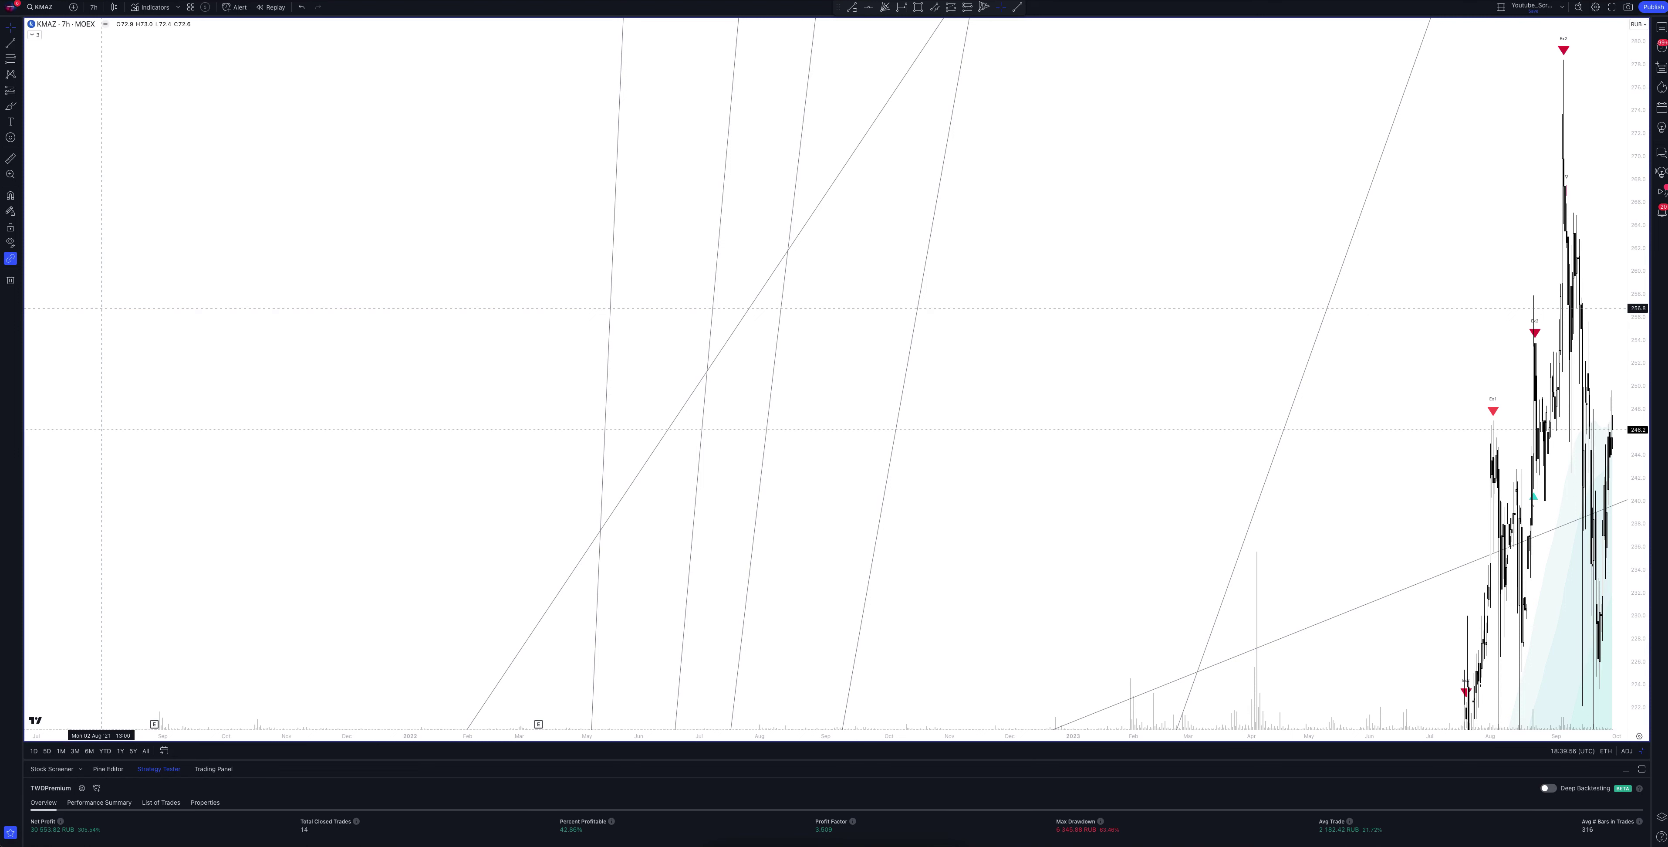
click(93, 7)
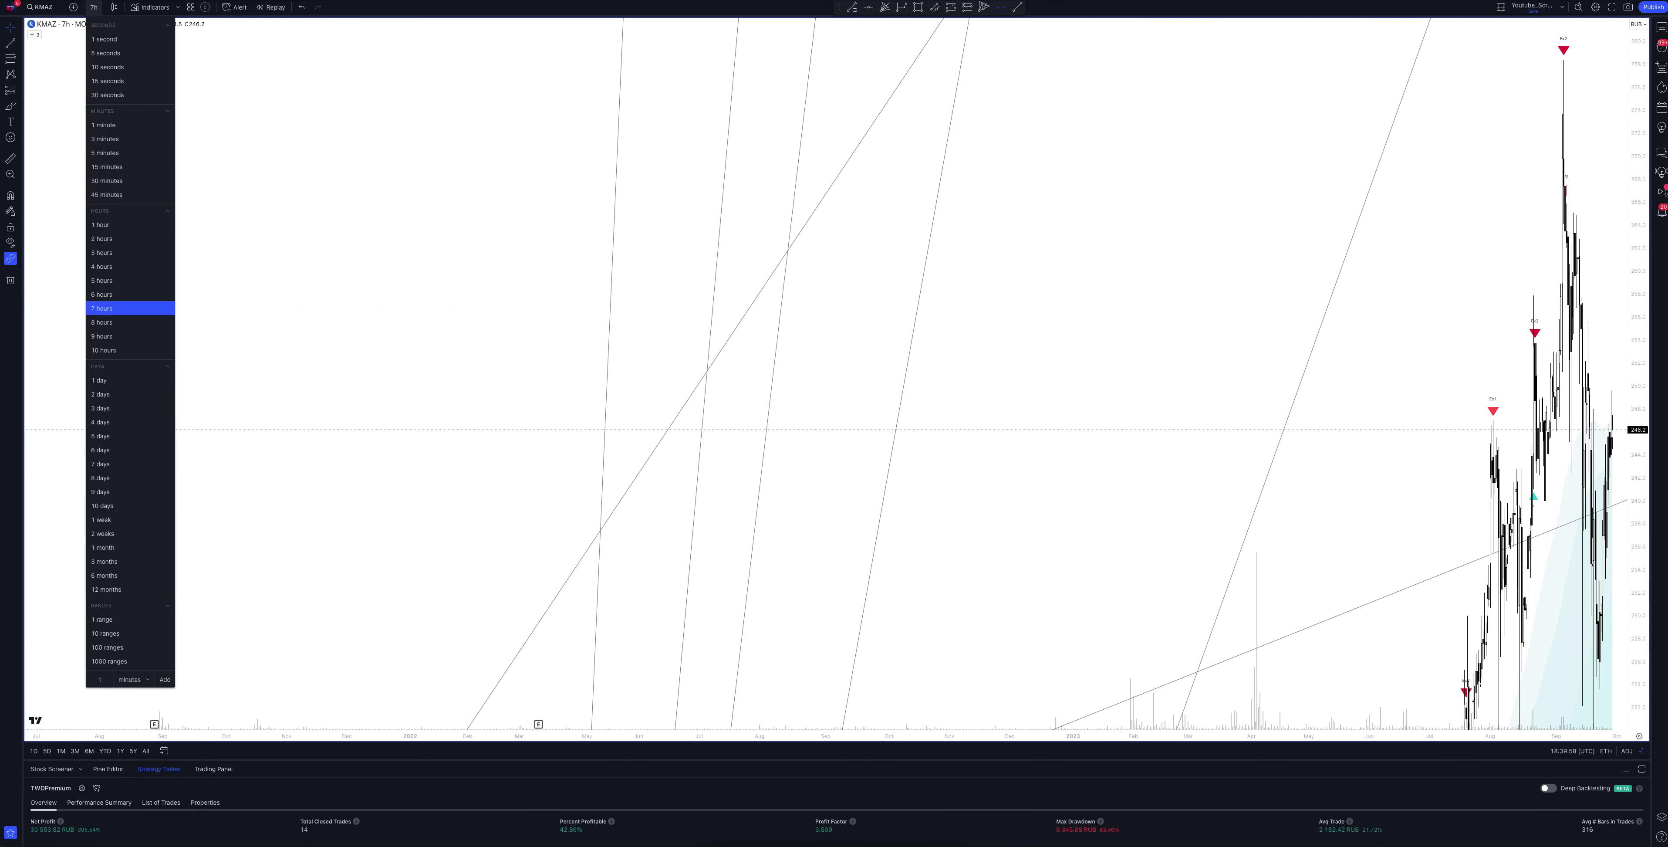
click(101, 322)
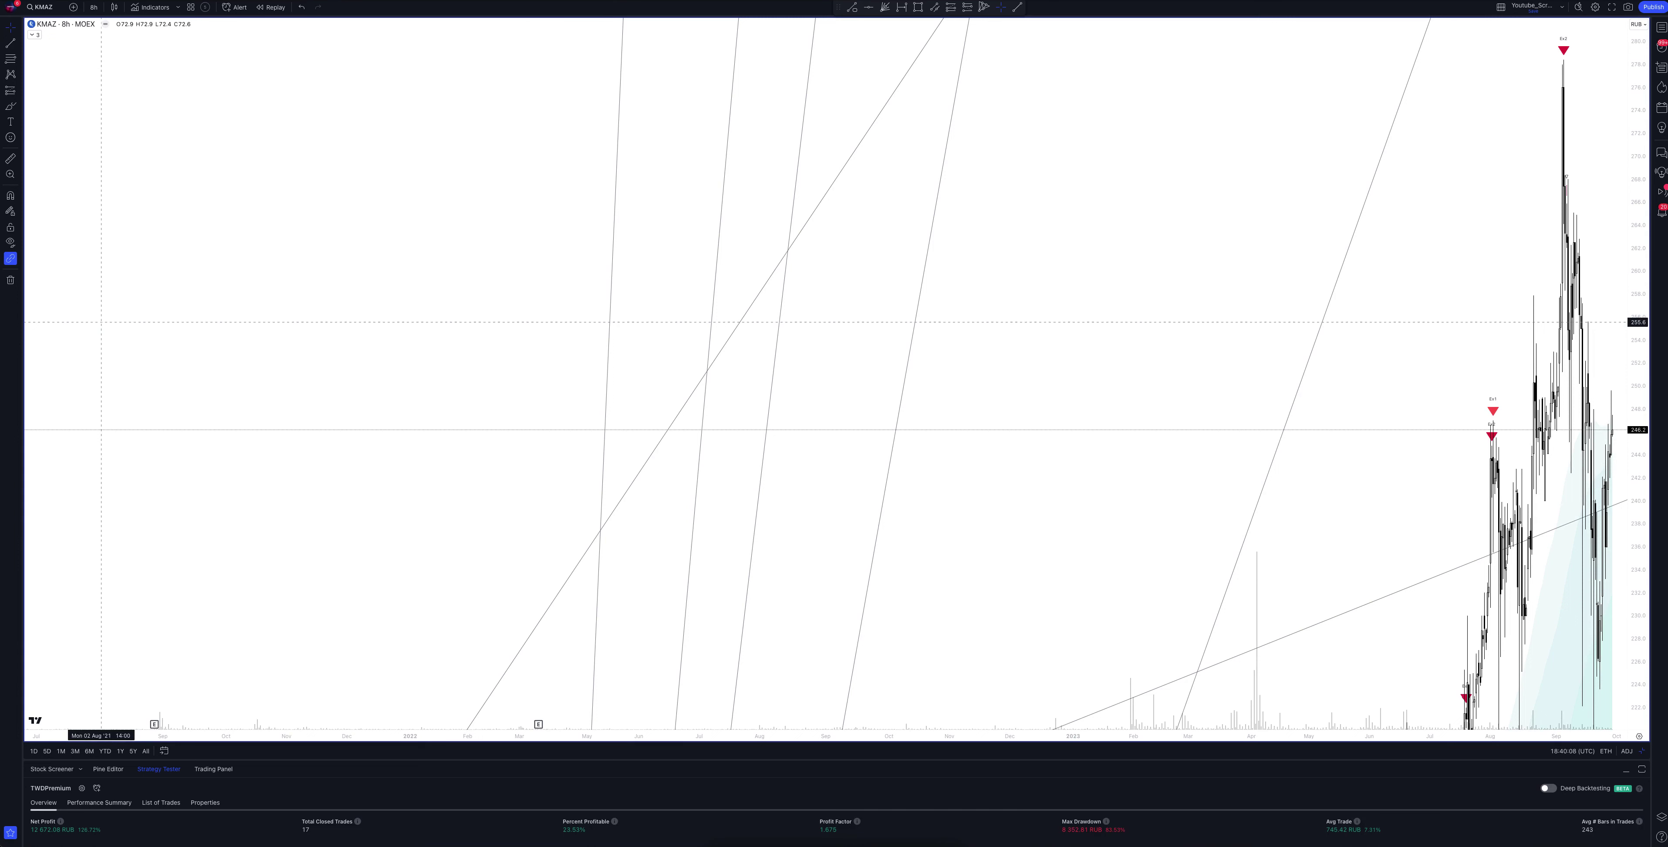
click(93, 7)
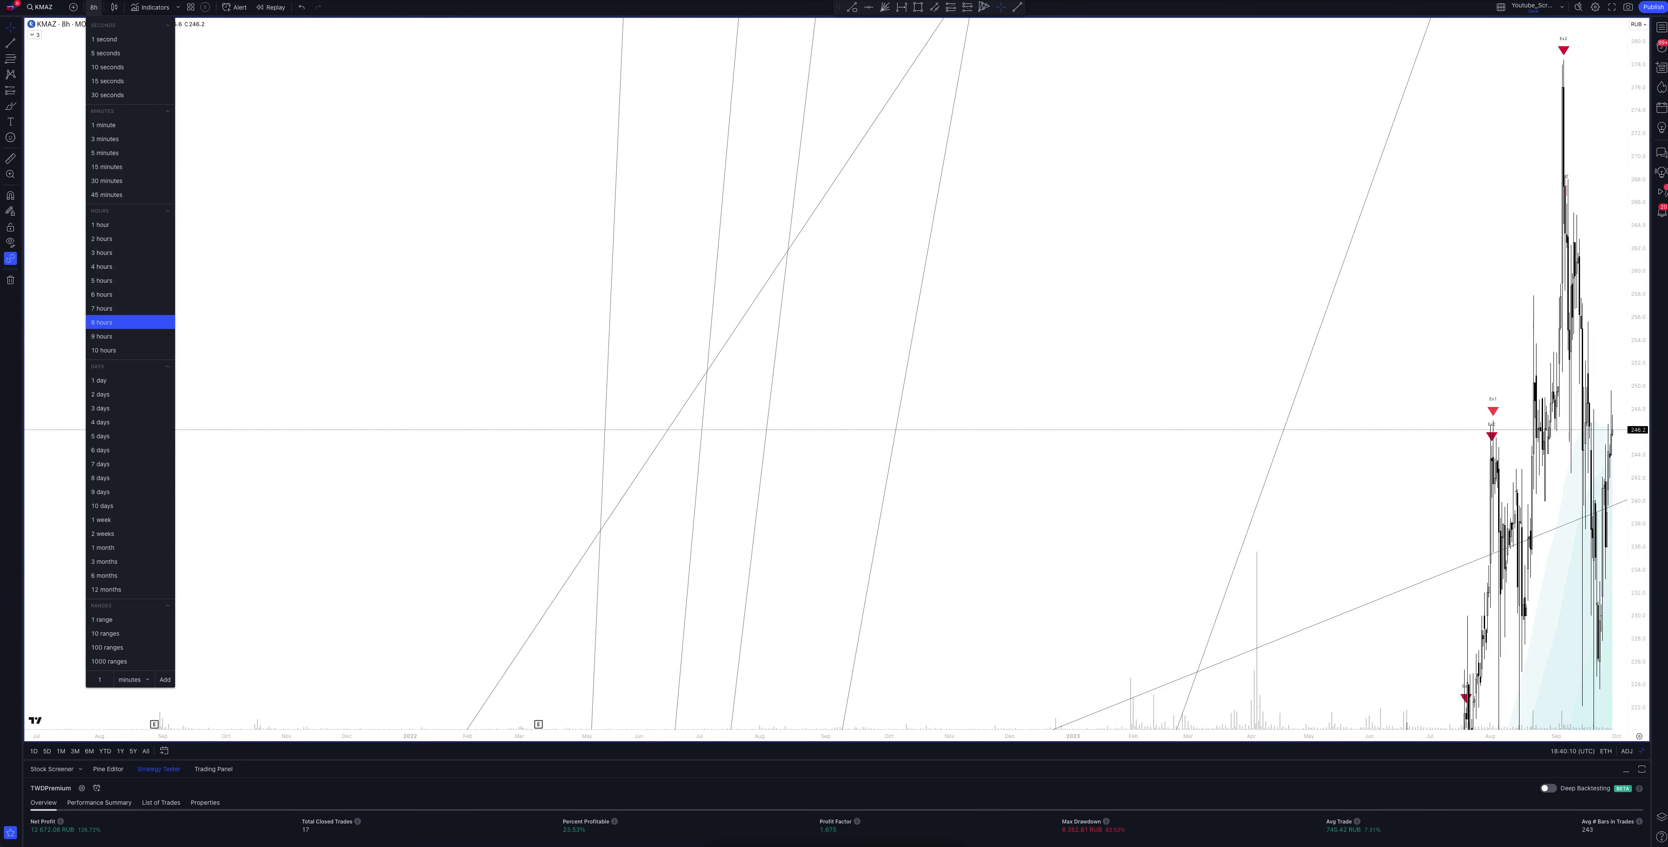
click(101, 225)
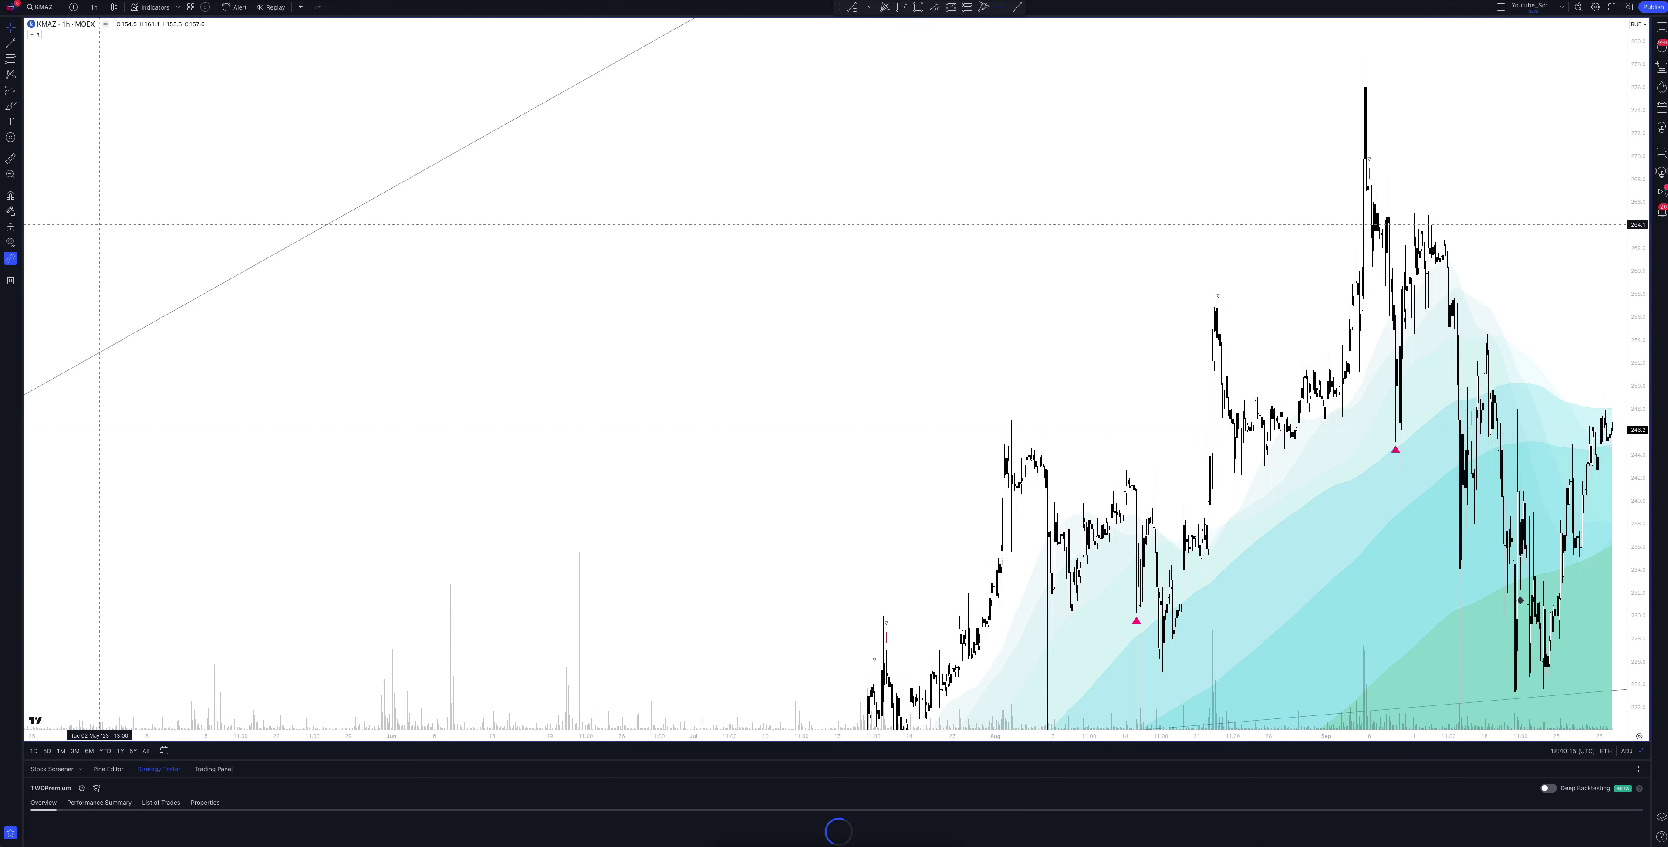
- Restore the eight-chart KMAZ grid, keeping the TWDPremium backtest overview below
click(1642, 751)
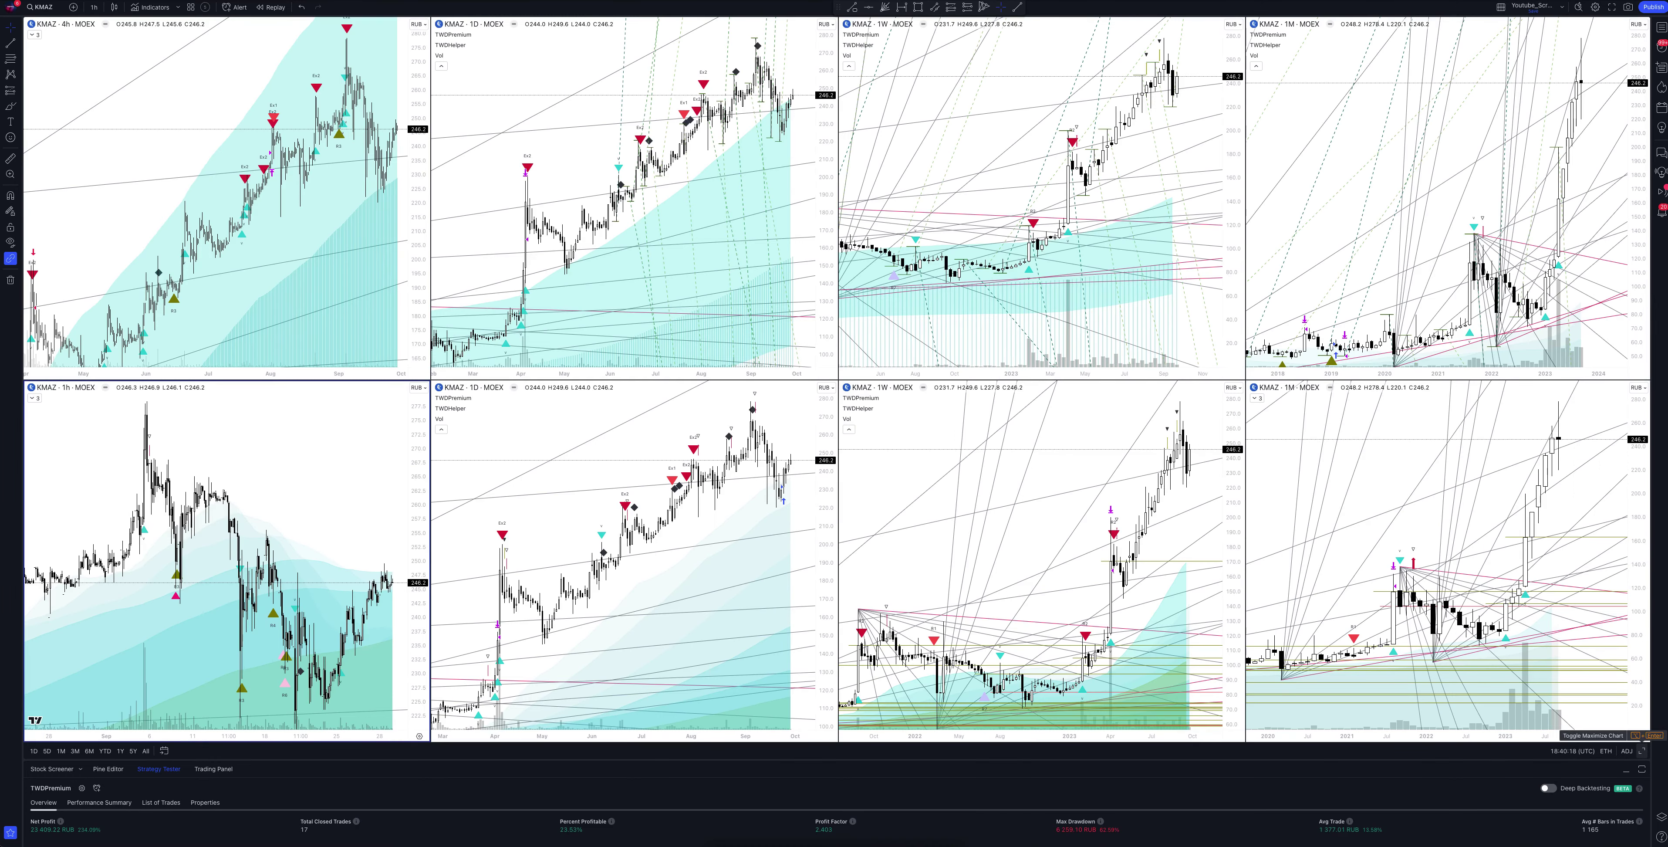